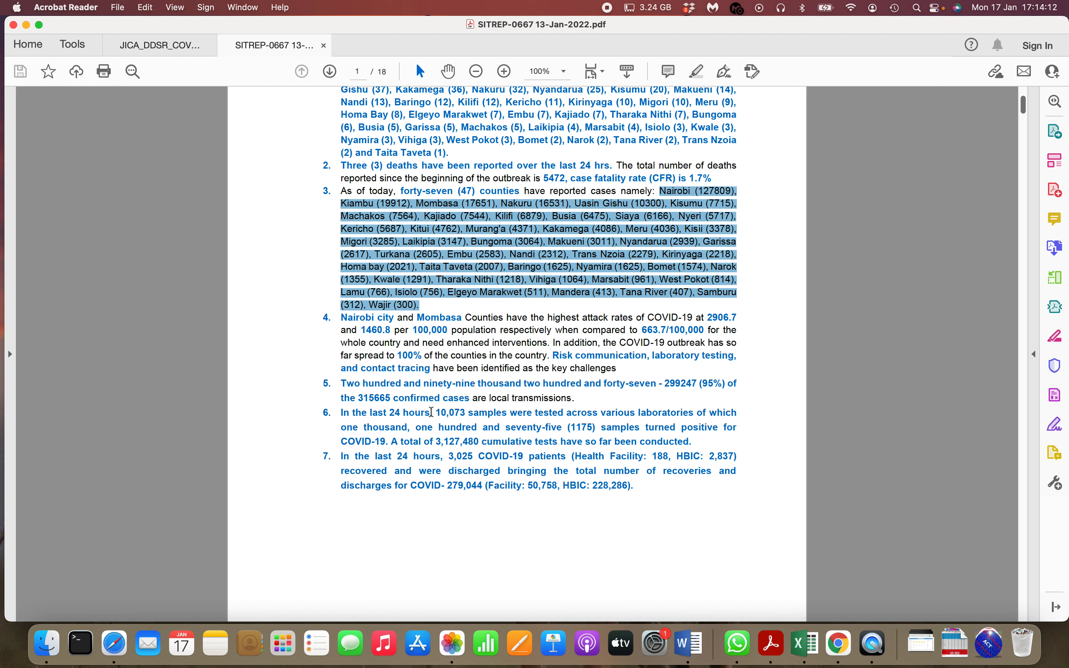
Step: Highlight the number of samples tested in the last 24 hours and look through the report up to Table 2 on vaccination by county
drag(435, 412, 495, 413)
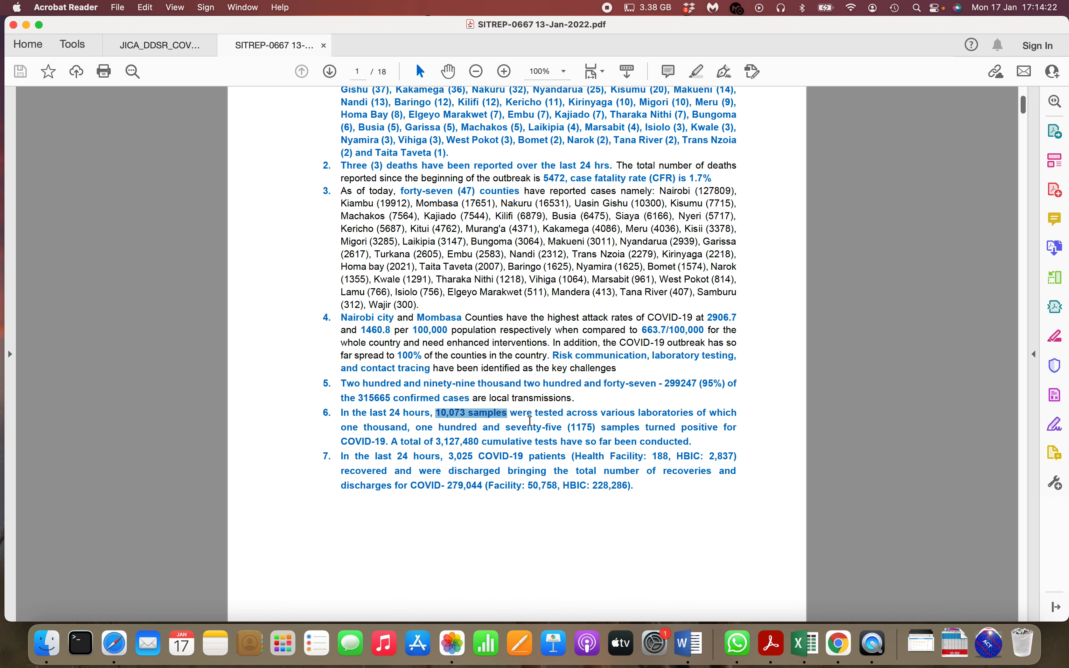
scroll(531, 421, down, 20)
scroll(532, 427, down, 20)
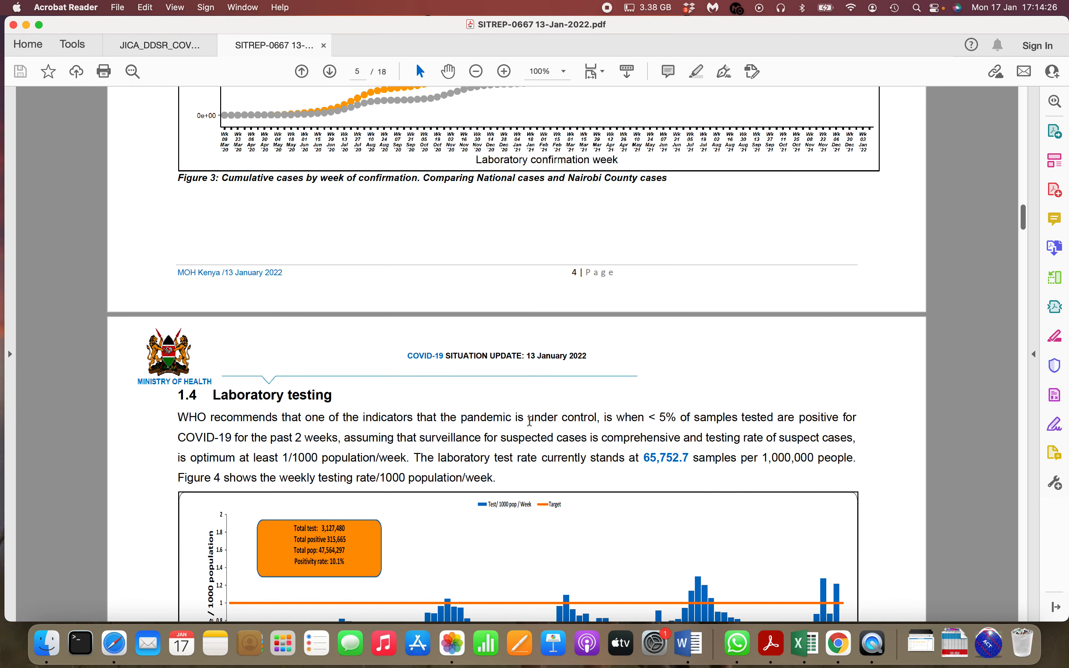
scroll(529, 421, down, 20)
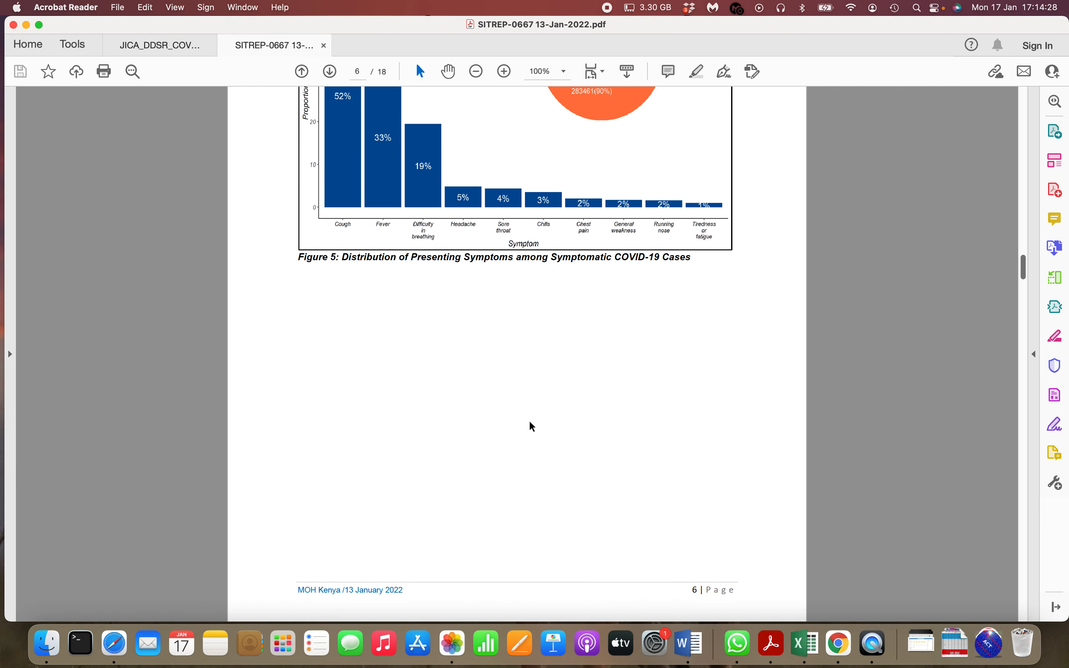
scroll(532, 427, down, 20)
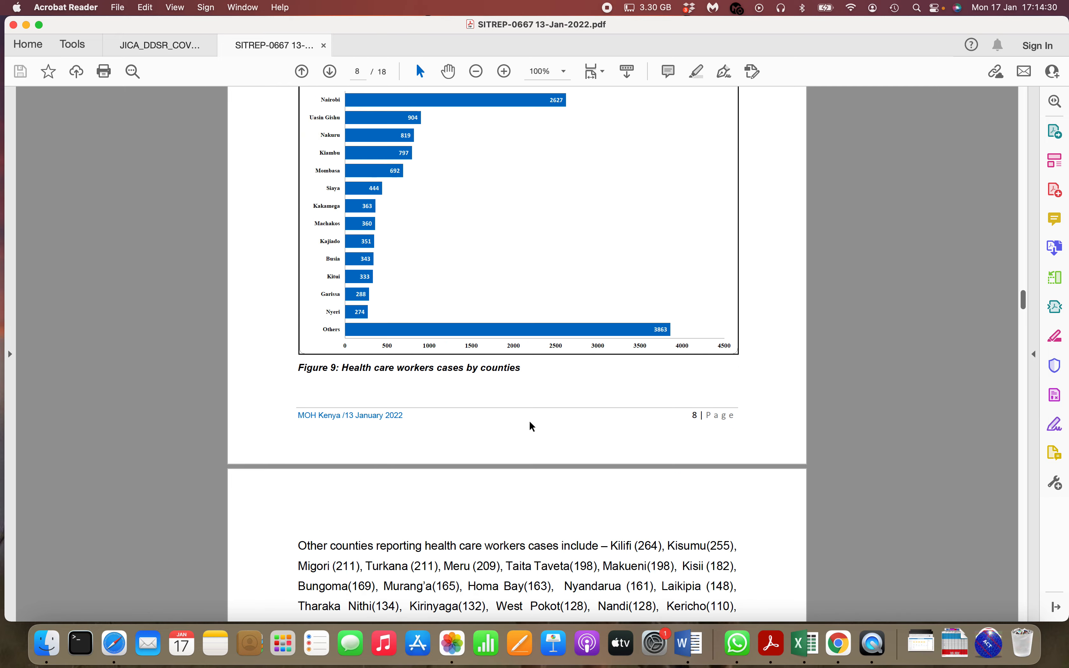
scroll(533, 427, down, 20)
scroll(532, 427, down, 20)
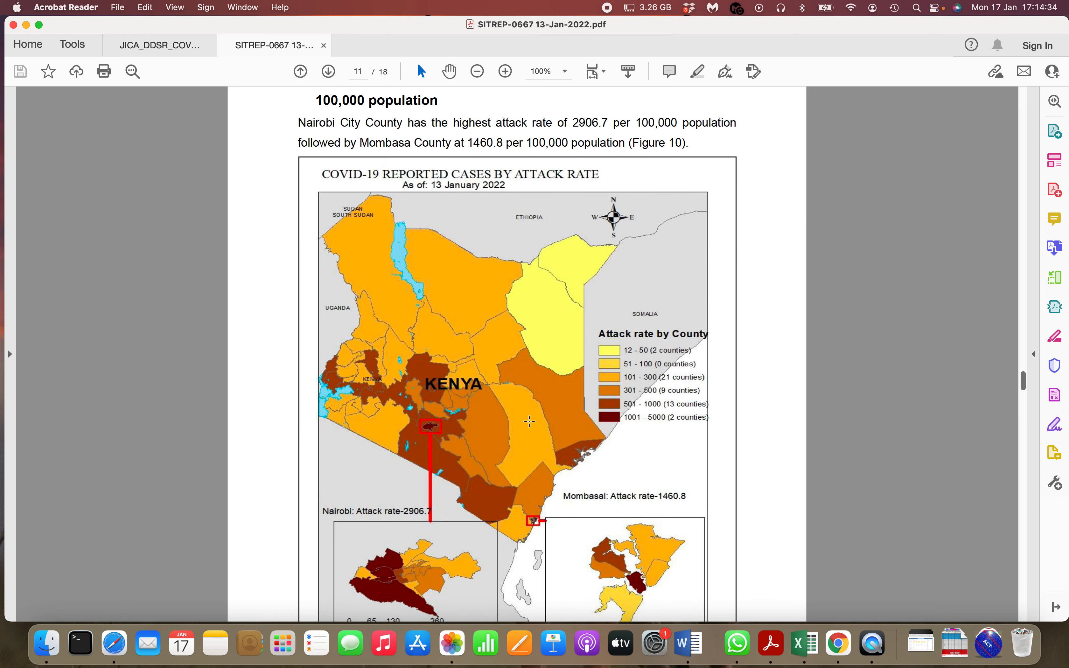
scroll(529, 422, down, 20)
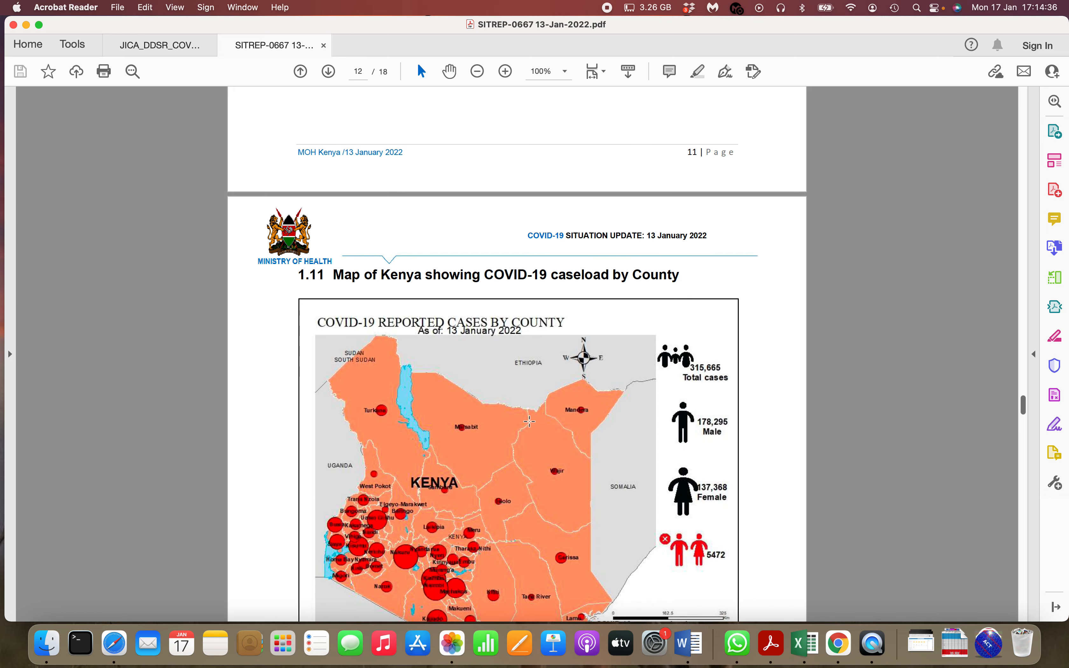
scroll(529, 421, down, 20)
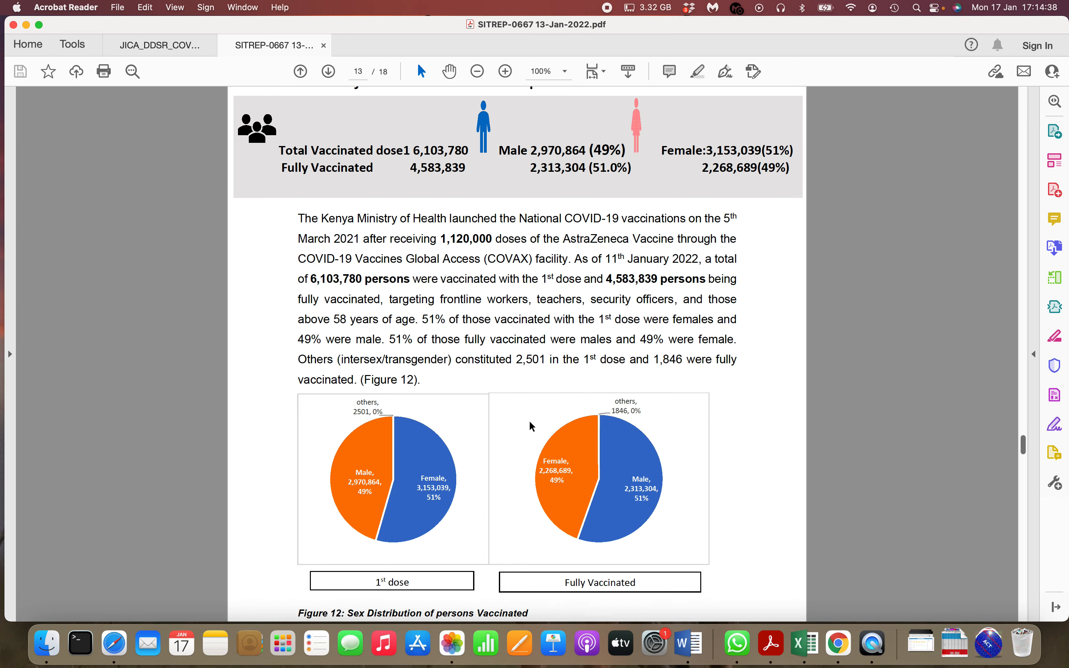
scroll(532, 427, down, 20)
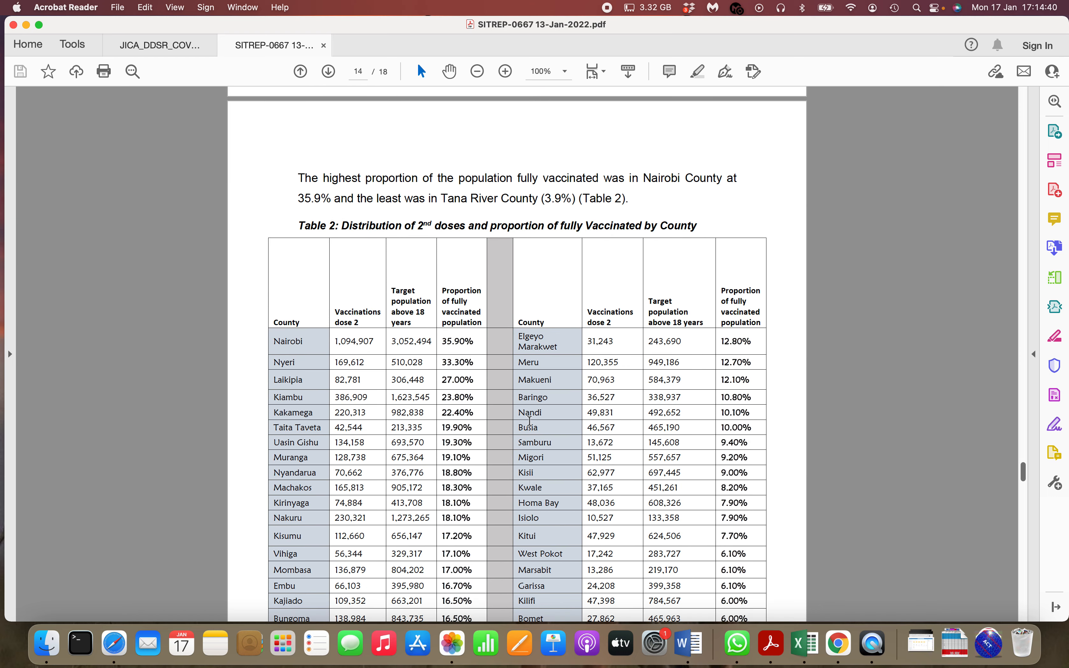
scroll(530, 421, down, 5)
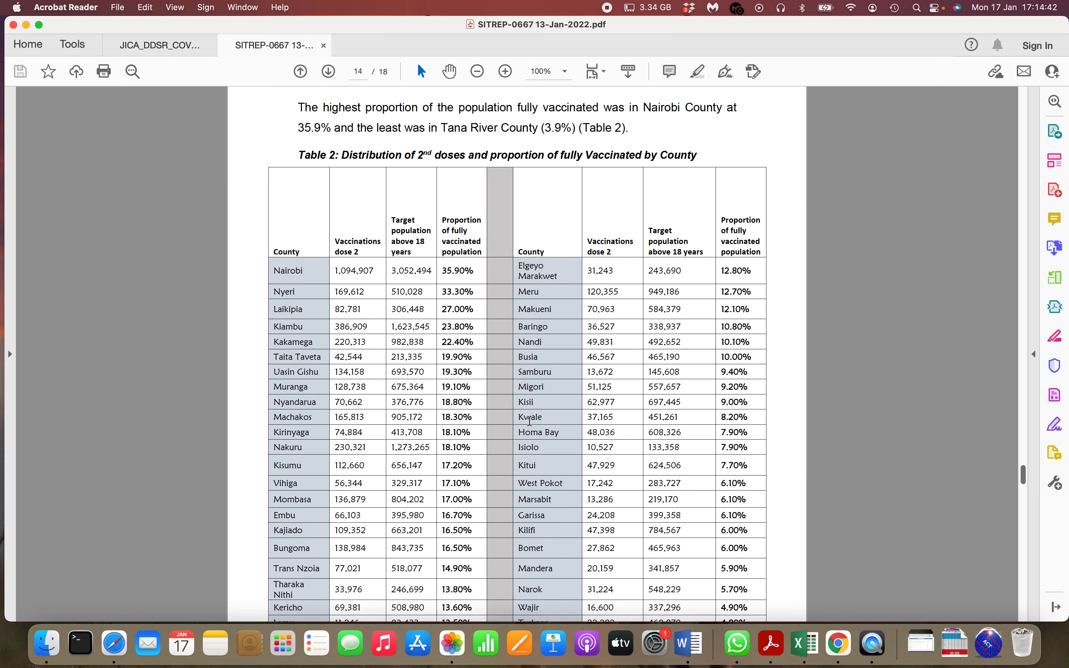
scroll(530, 421, down, 1)
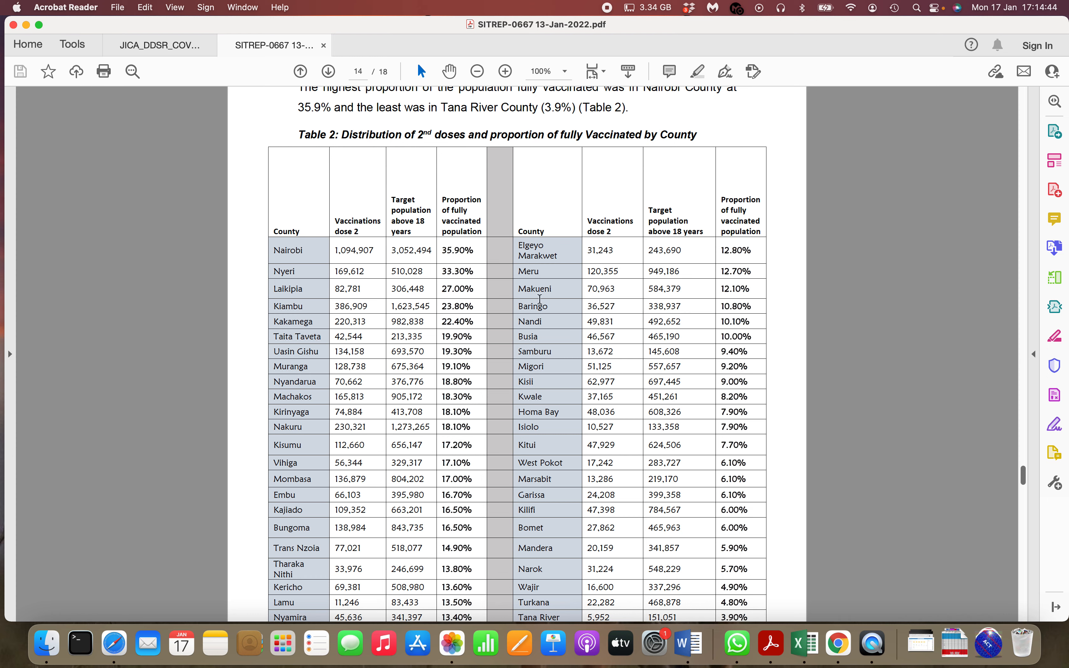
scroll(400, 248, down, 3)
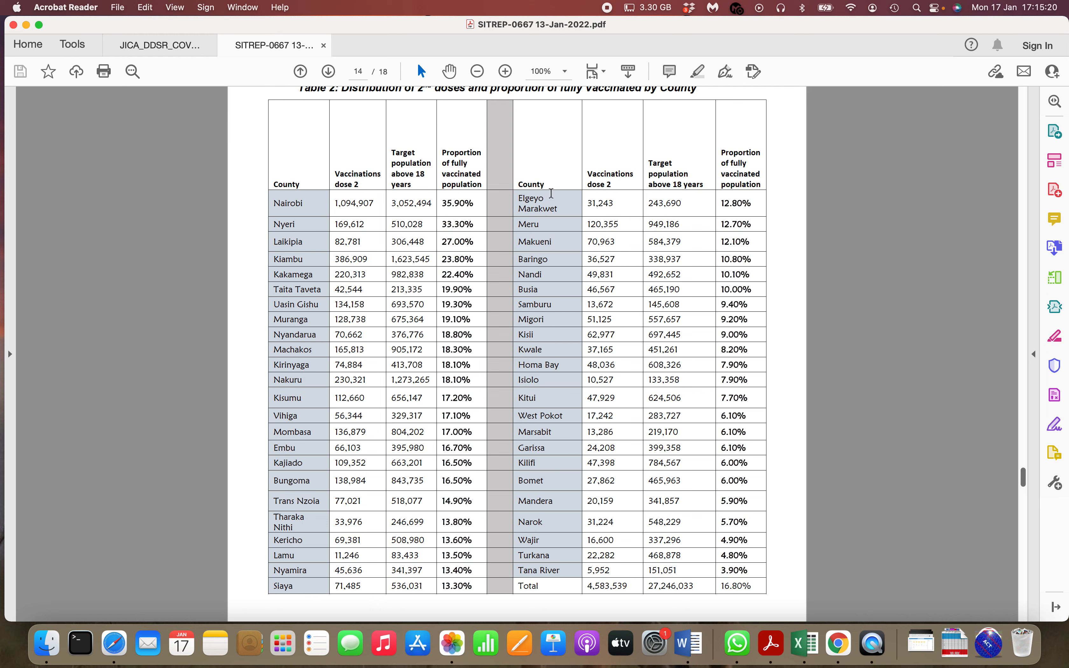
scroll(617, 244, up, 2)
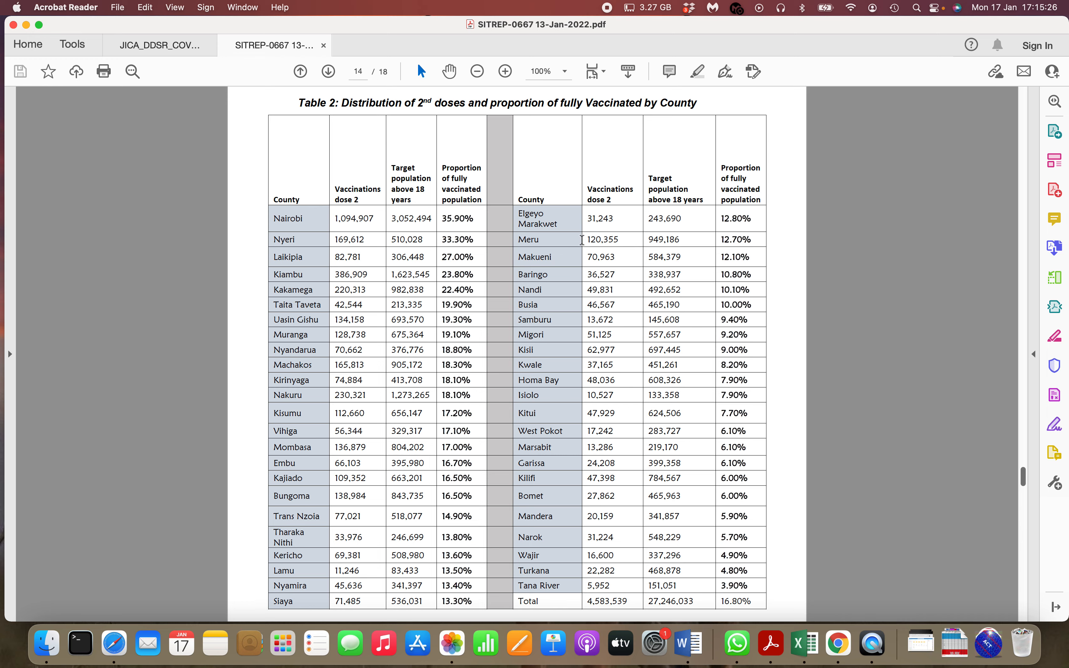
Step: Switch to Safari and open iLovePDF's PDF to EXCEL converter
key(ctrl+Left)
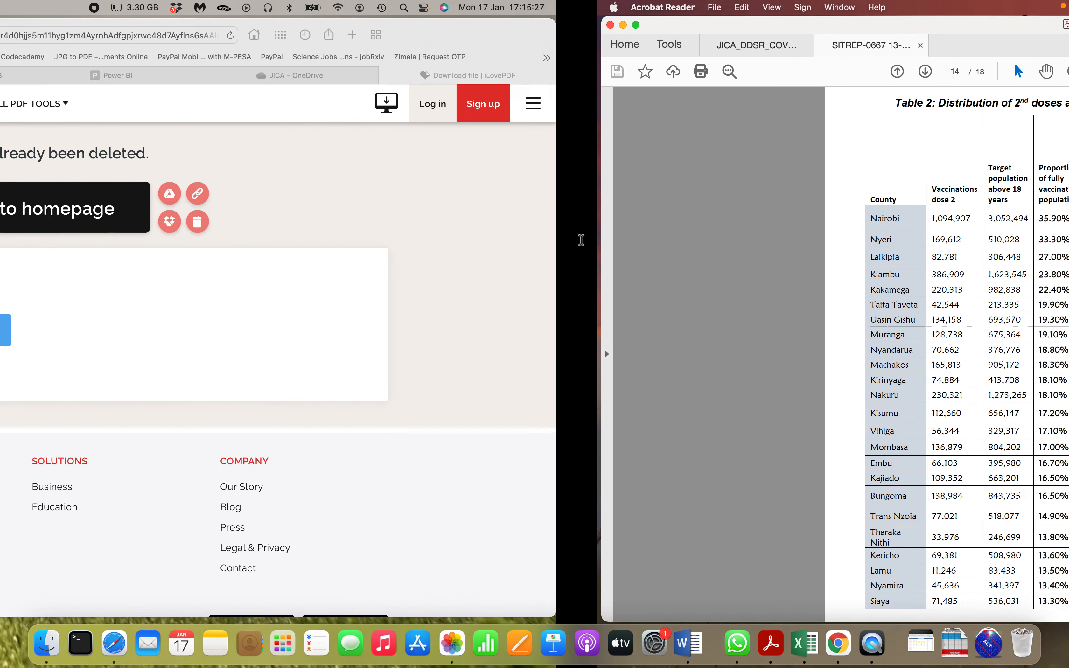
mouse_move(431, 103)
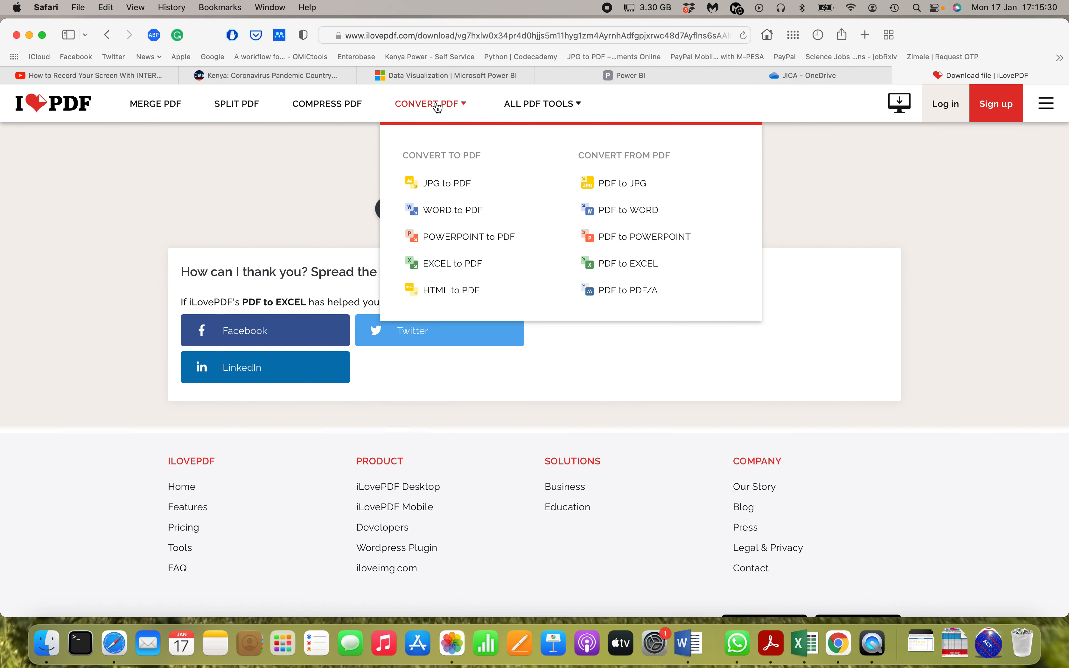
click(609, 264)
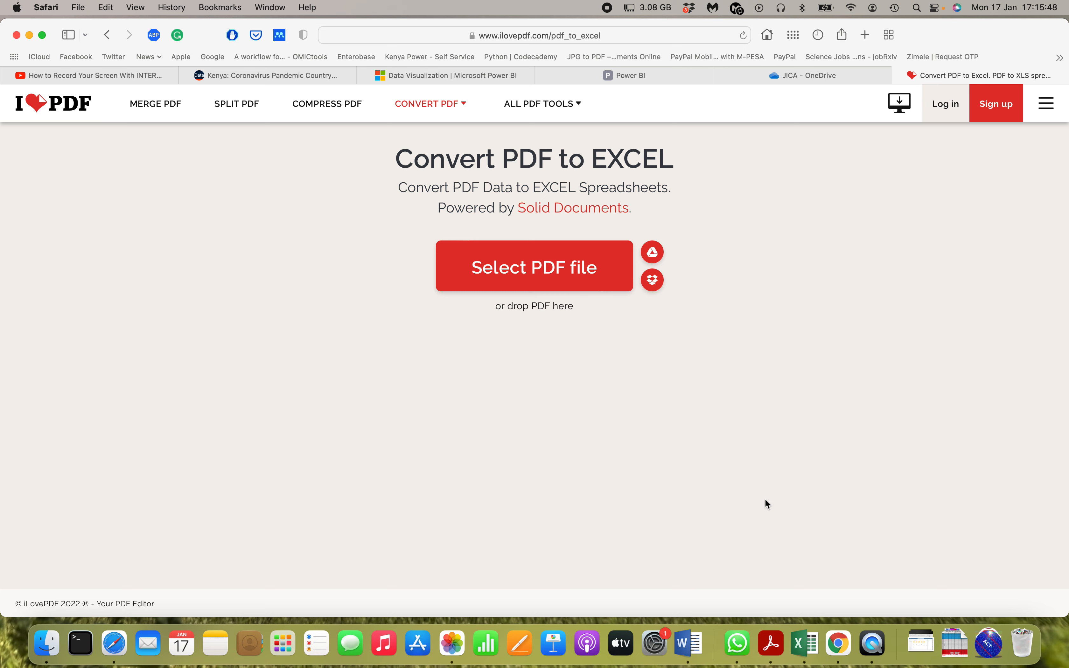
Step: Convert the downloaded SITREP-0667 13-Jan-2022.pdf to an Excel spreadsheet and download the result
click(954, 646)
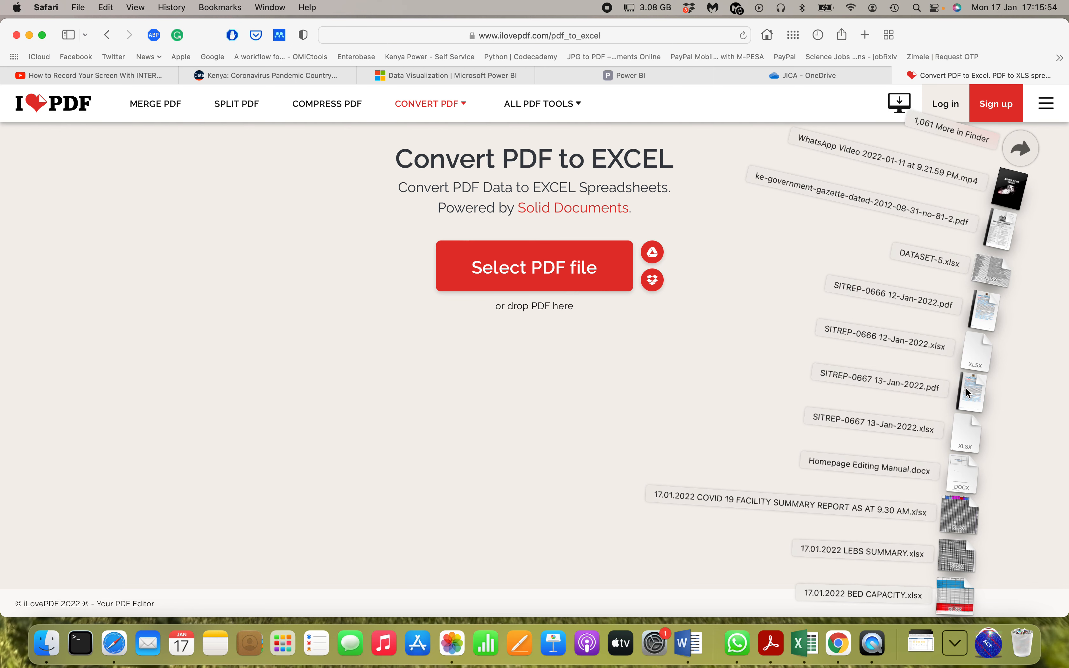
drag(966, 392, 564, 353)
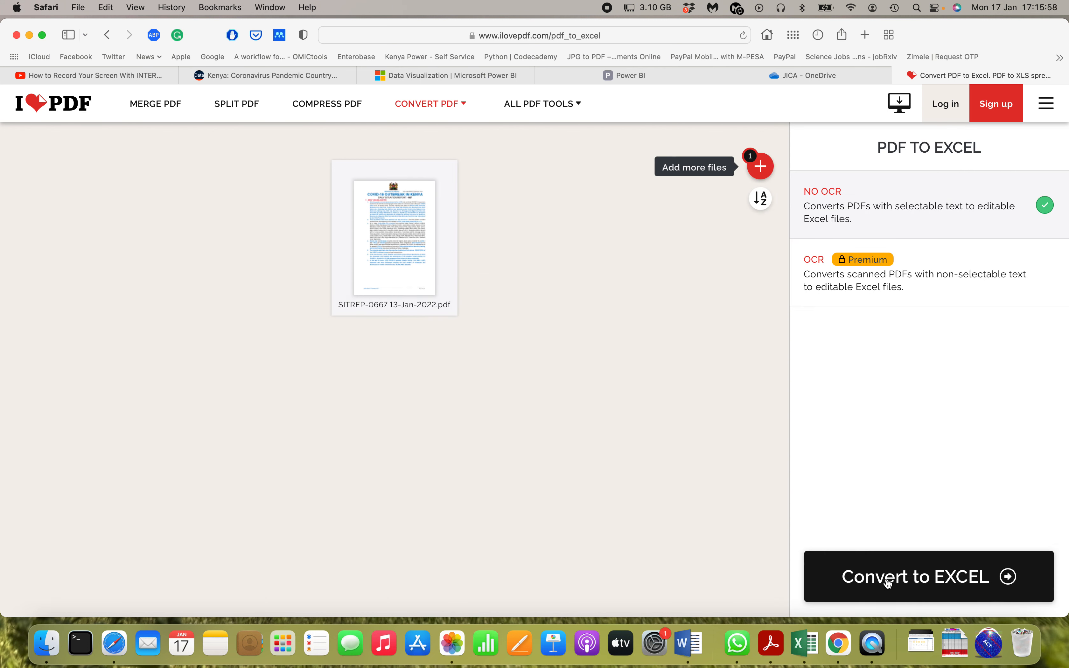
click(889, 582)
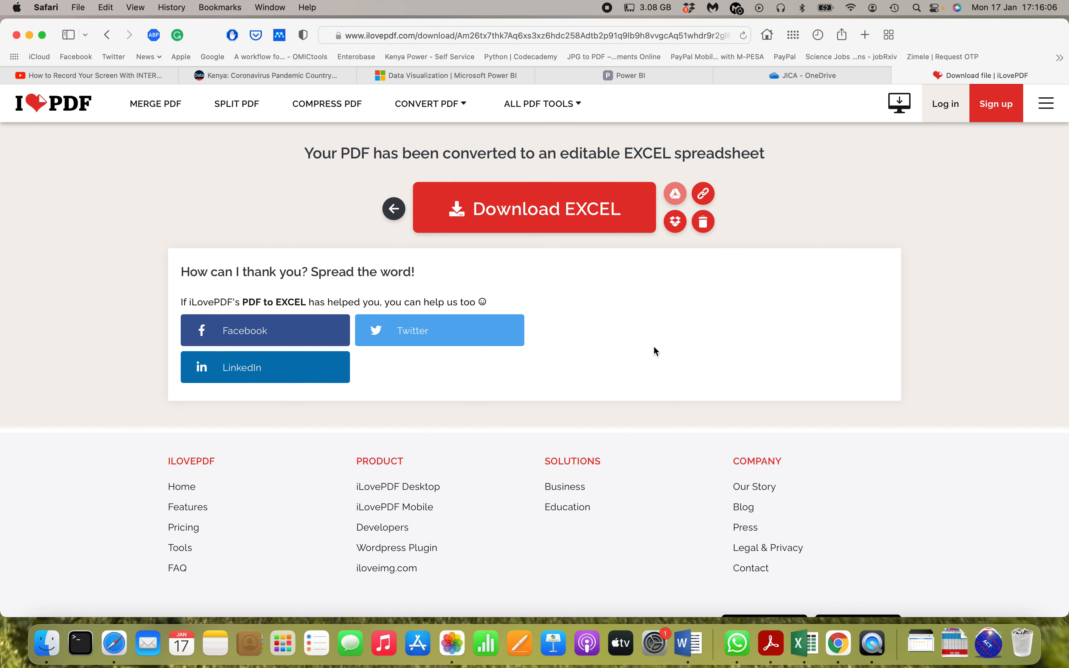
click(550, 216)
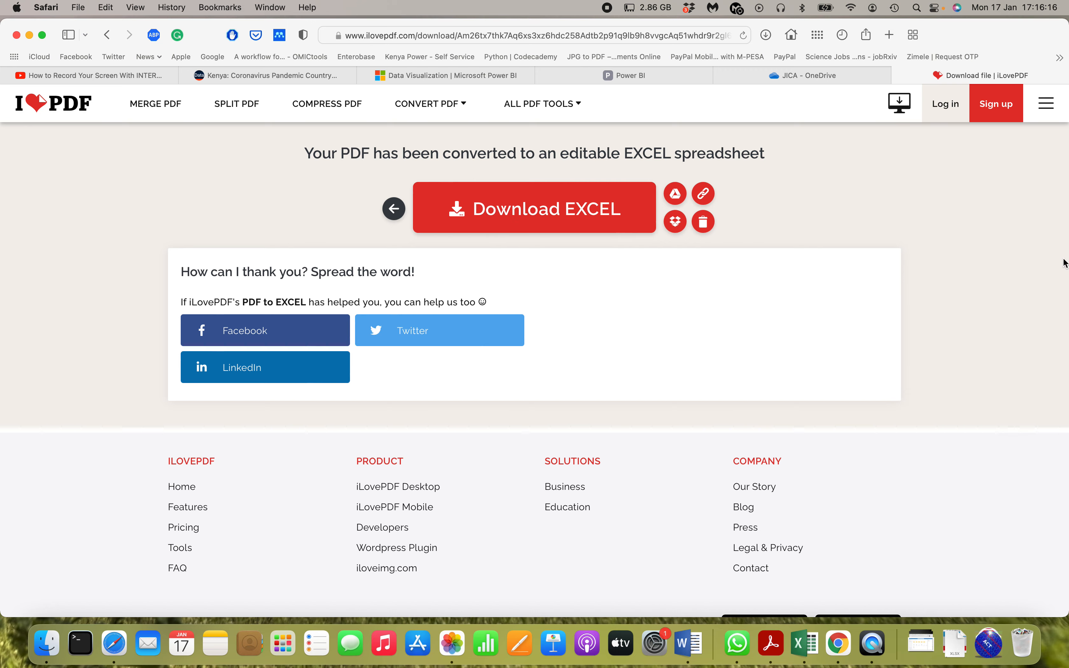
Step: Switch to Excel, bring the SITREP-0667 13-Jan-2022.xlsx workbook fully onto the desktop and enlarge its window
key(ctrl+Right)
key(ctrl+Right)
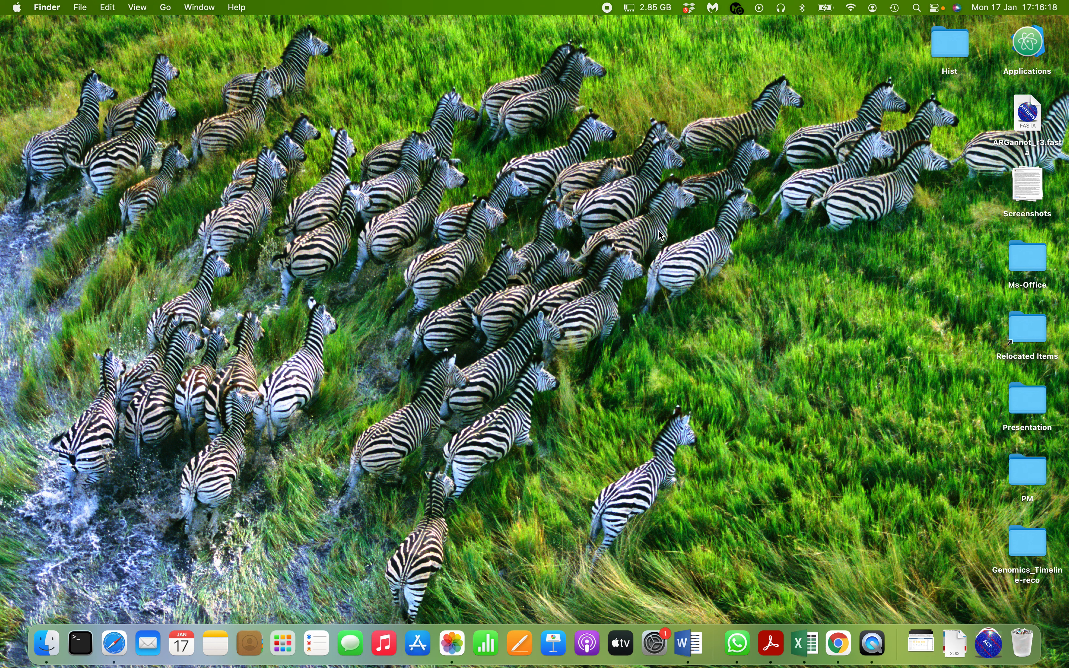
key(ctrl+Up)
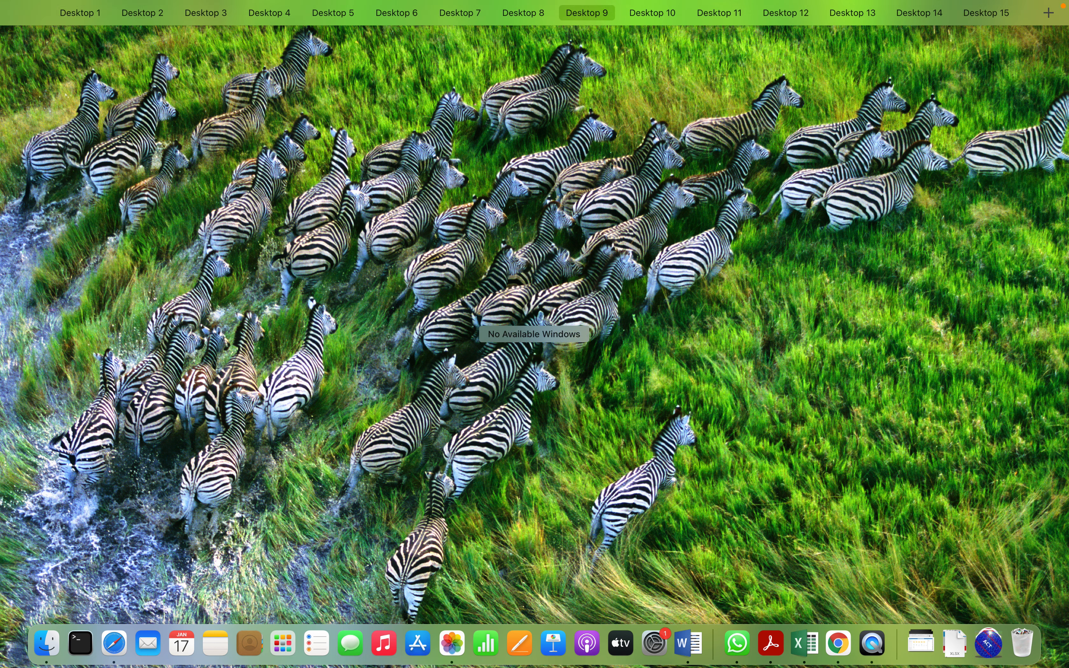
key(ctrl+Up)
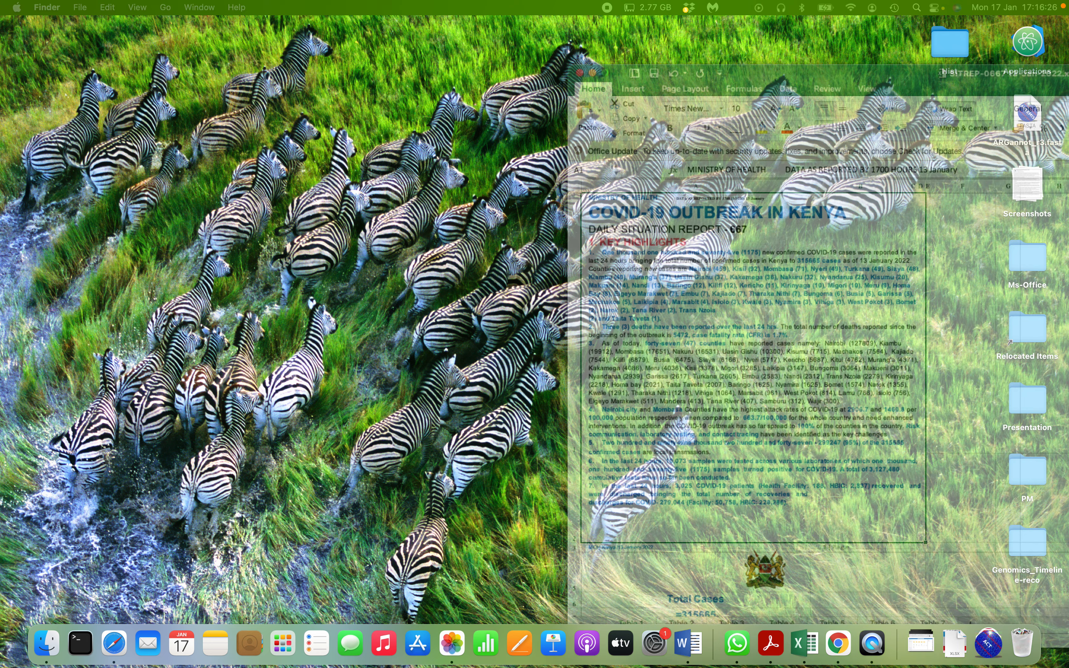
drag(1068, 40, 626, 31)
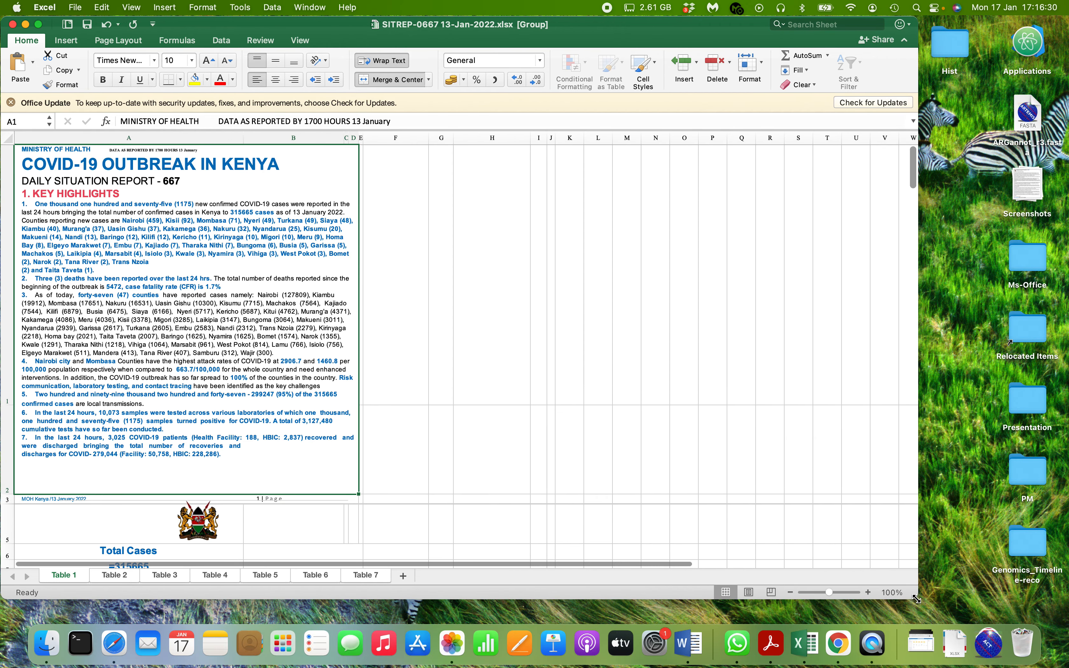
drag(919, 600, 941, 600)
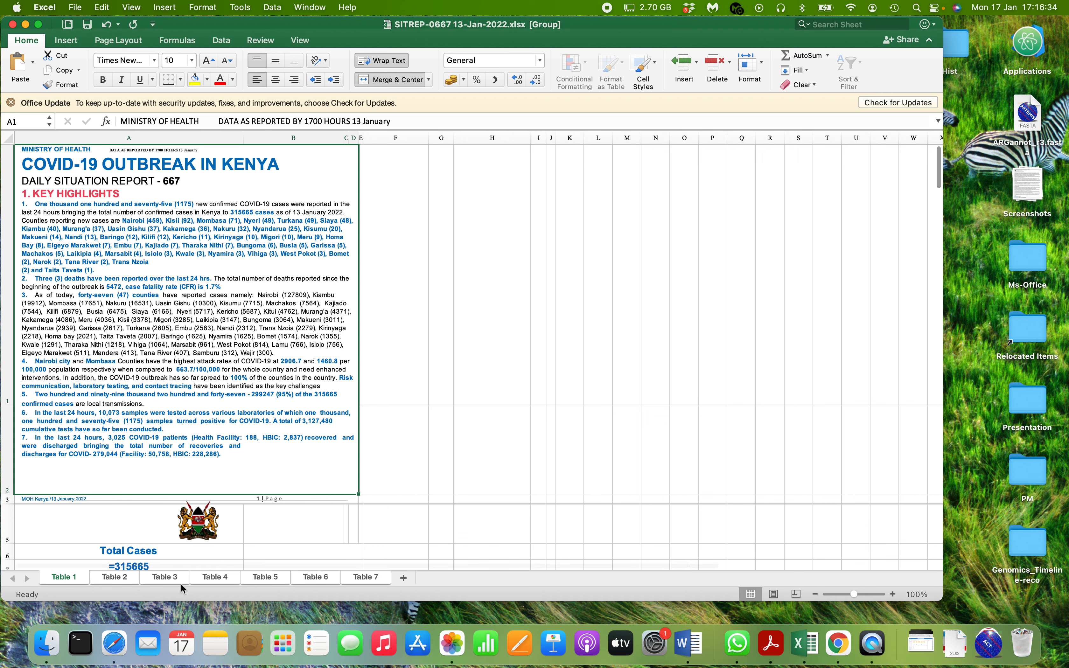
Step: Open the newly downloaded SITREP-0667 13-Jan-2022-2.xlsx to check its converted contents, and close it
click(960, 647)
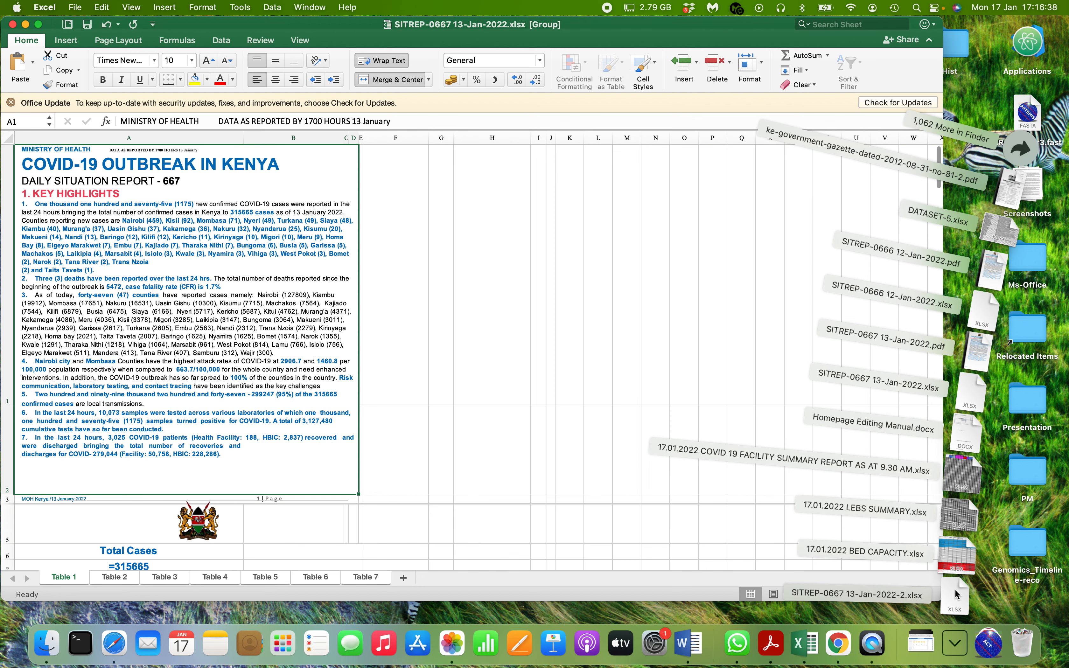
click(955, 599)
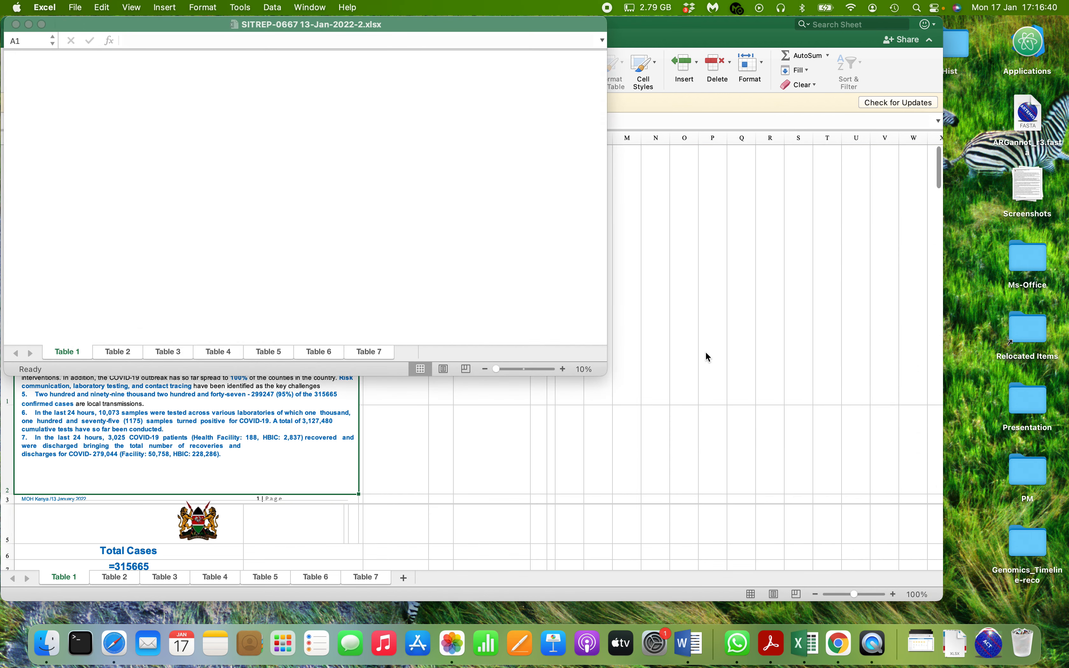
drag(605, 374, 919, 396)
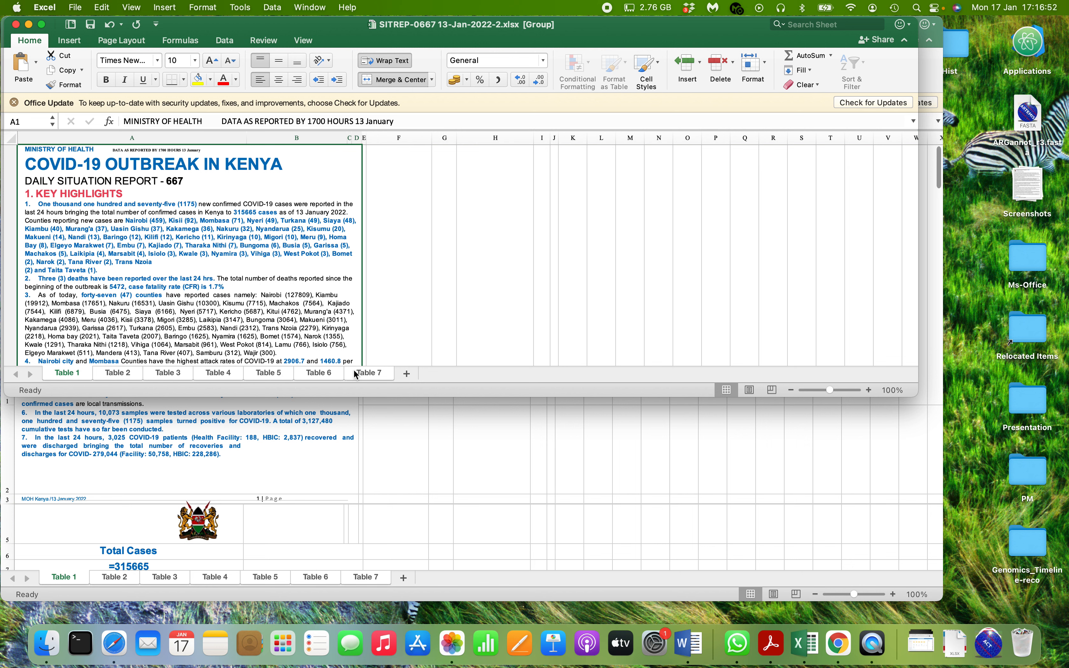
click(191, 244)
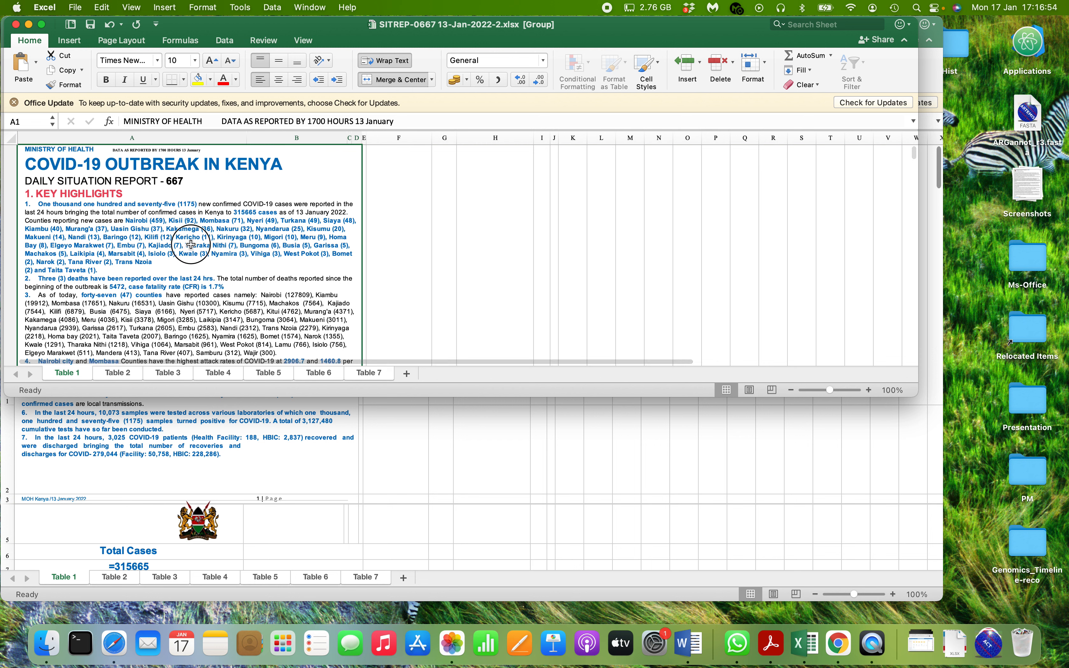
click(248, 223)
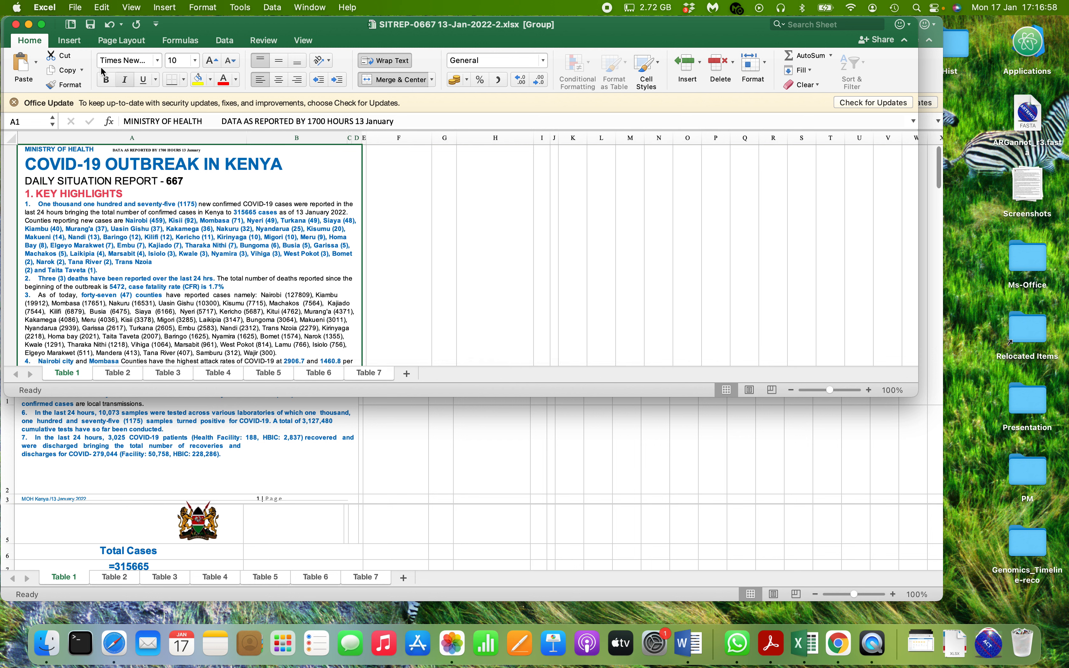
click(16, 25)
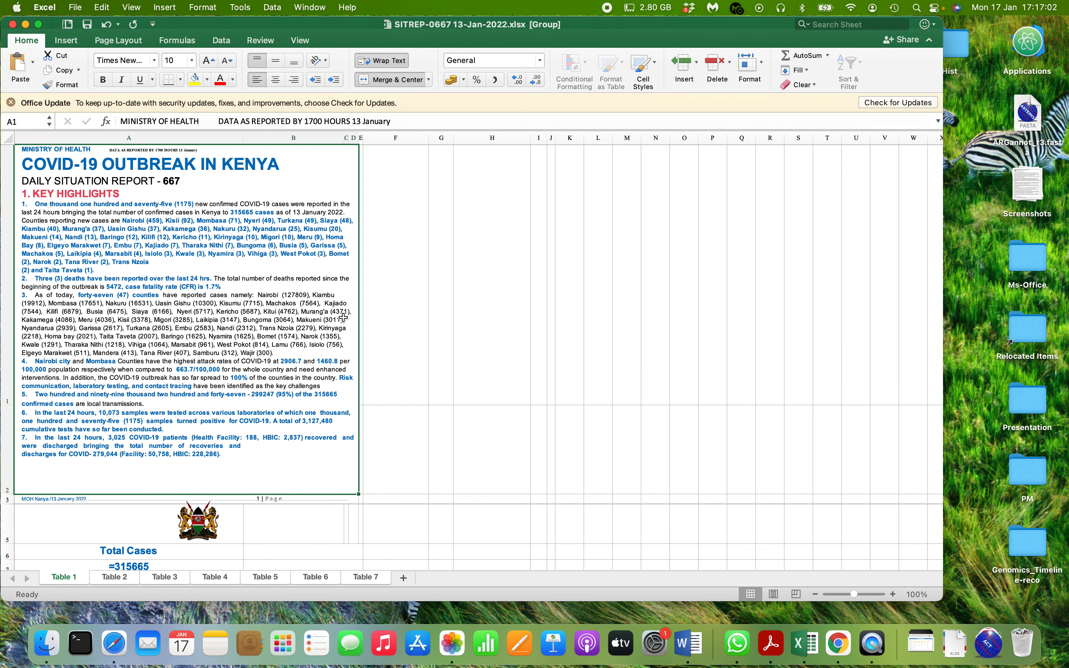
Step: Magnify the Table 1 sheet to 225% and highlight the list of counties reporting new cases inside cell A1
drag(854, 591, 879, 596)
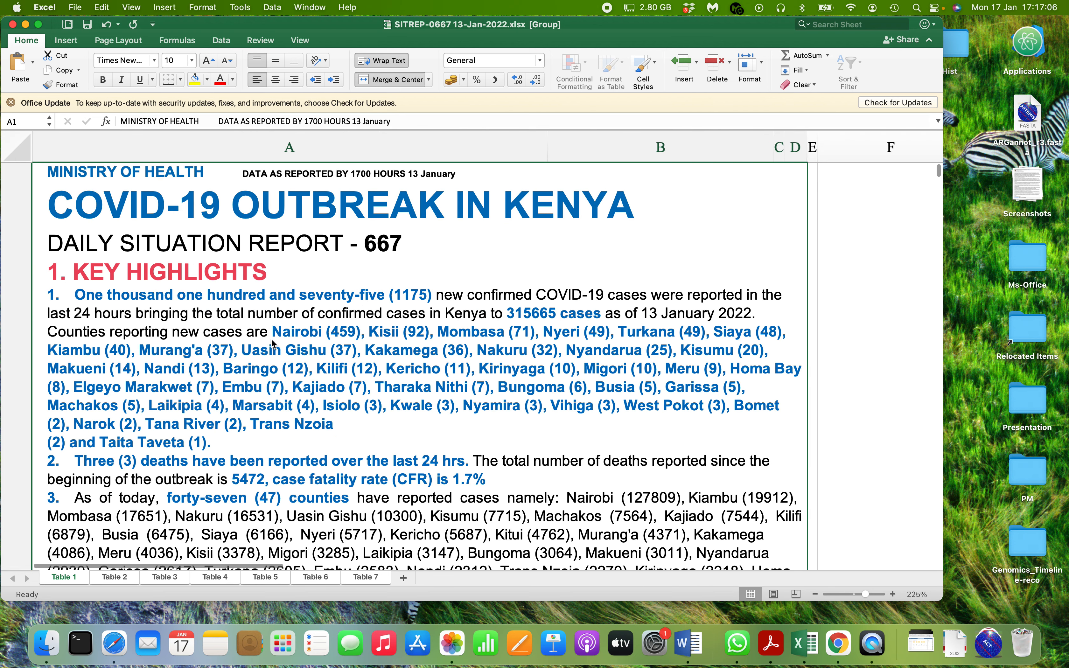
click(293, 339)
click(280, 331)
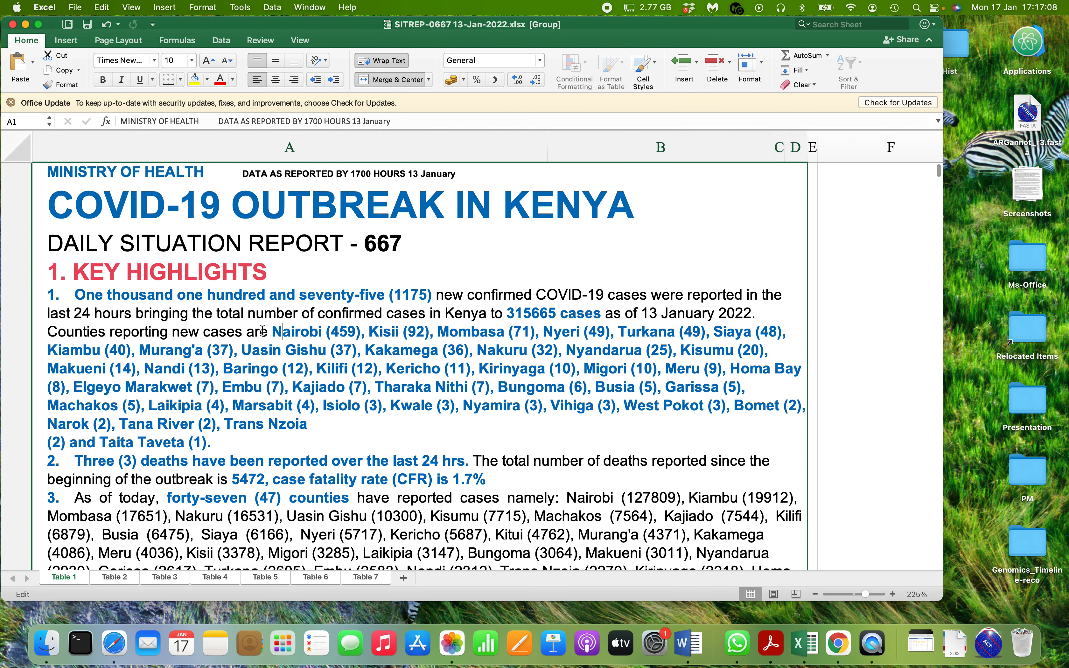
drag(272, 331, 281, 440)
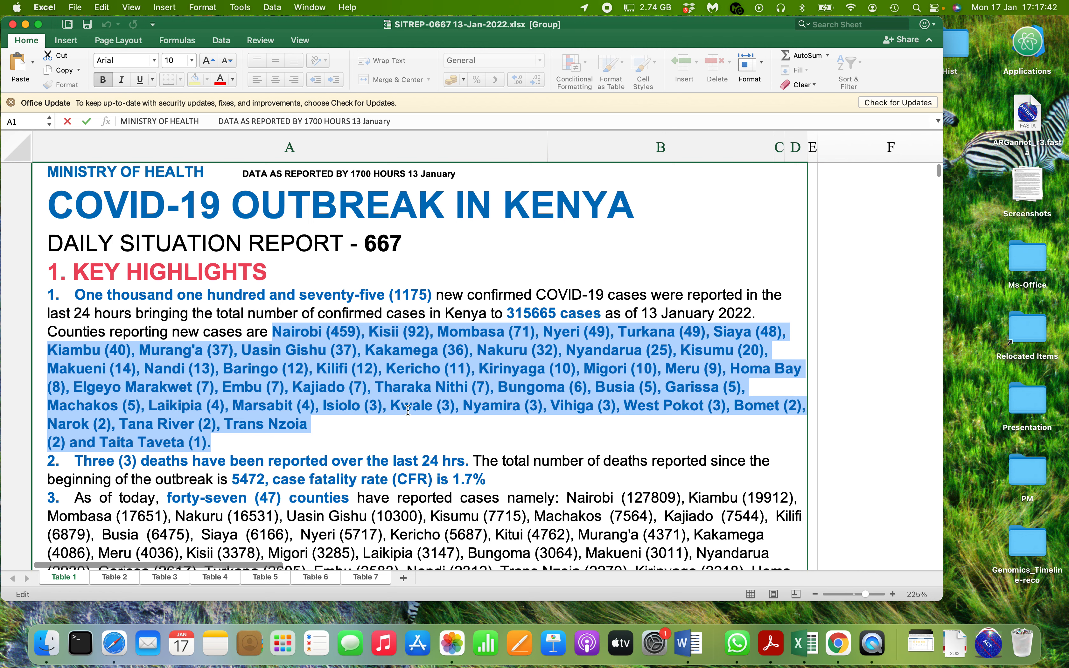
click(442, 426)
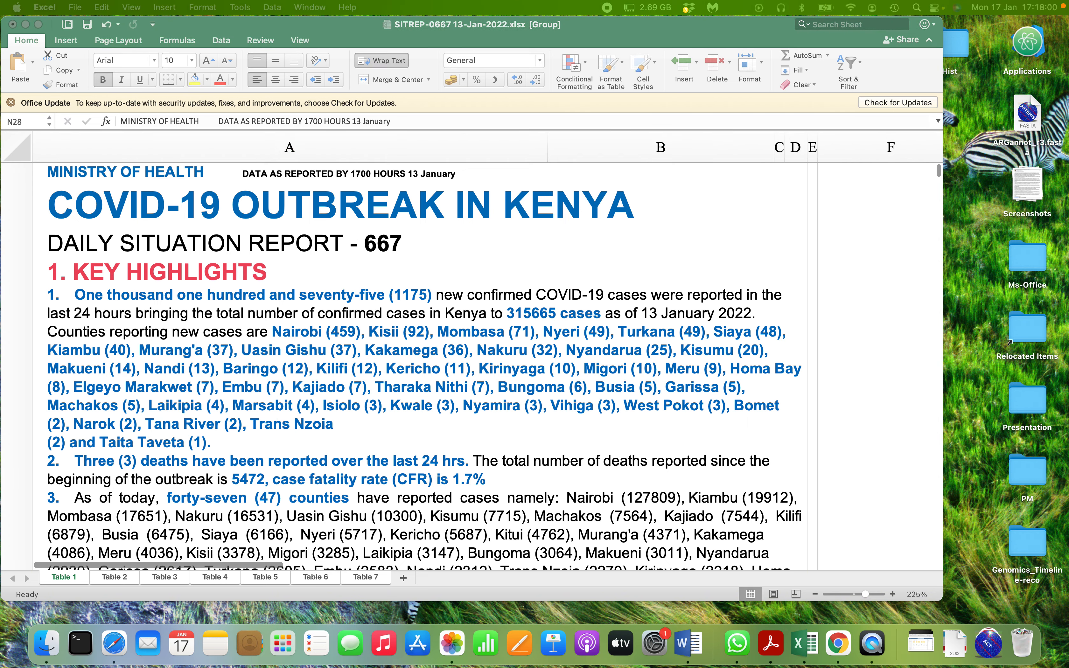
Step: Bring the Day676 workbook fully onto the desktop and place it over the situation report workbook
drag(1068, 42, 591, 42)
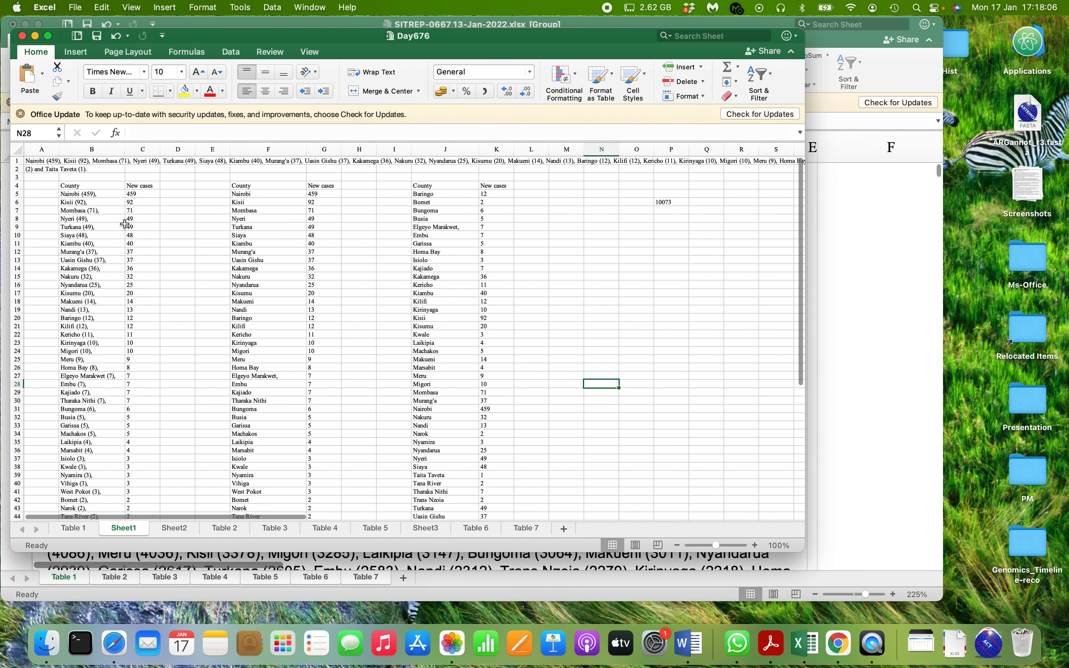
drag(357, 40, 720, 112)
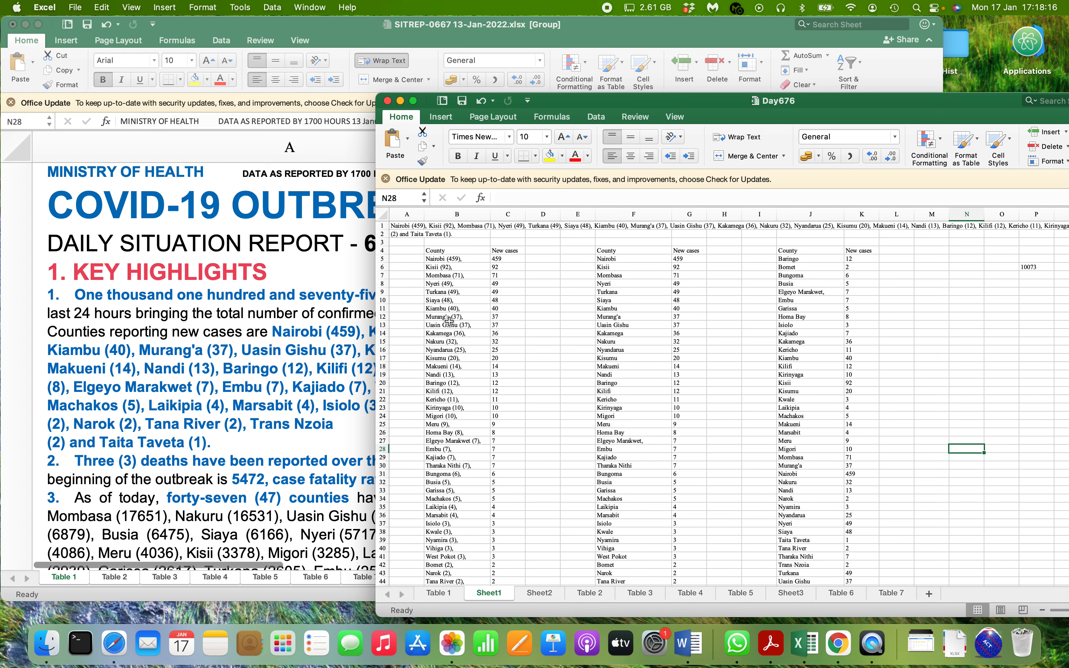
drag(822, 112, 570, 21)
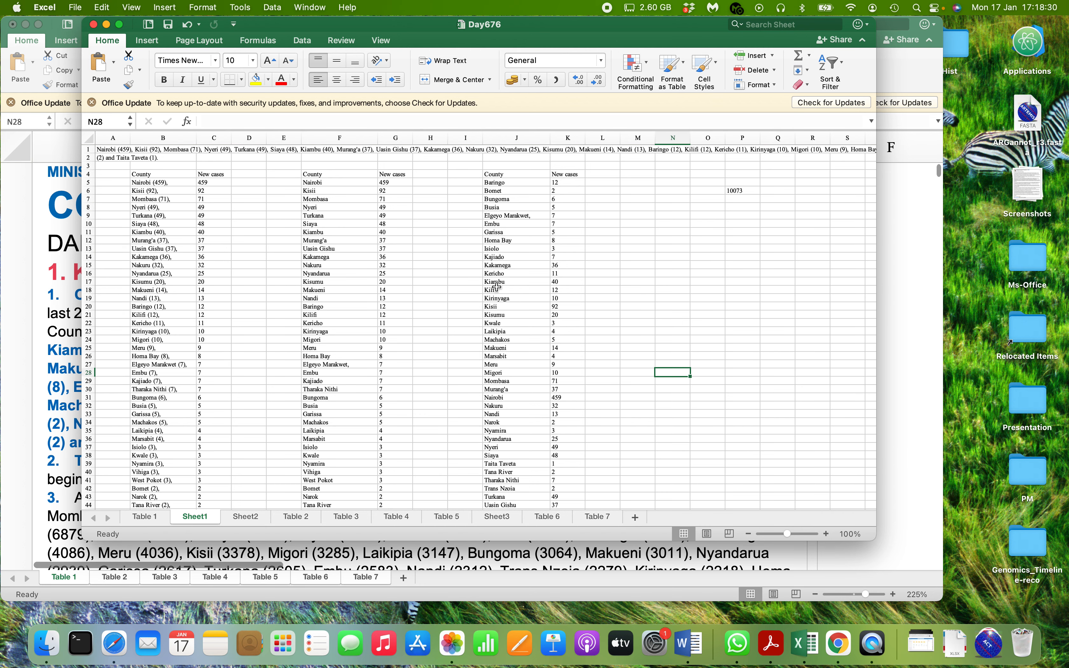
Step: Examine the county new-case tables on Sheet1 of Day676, including the transposed County and New cases rows beneath them
scroll(542, 273, down, 6)
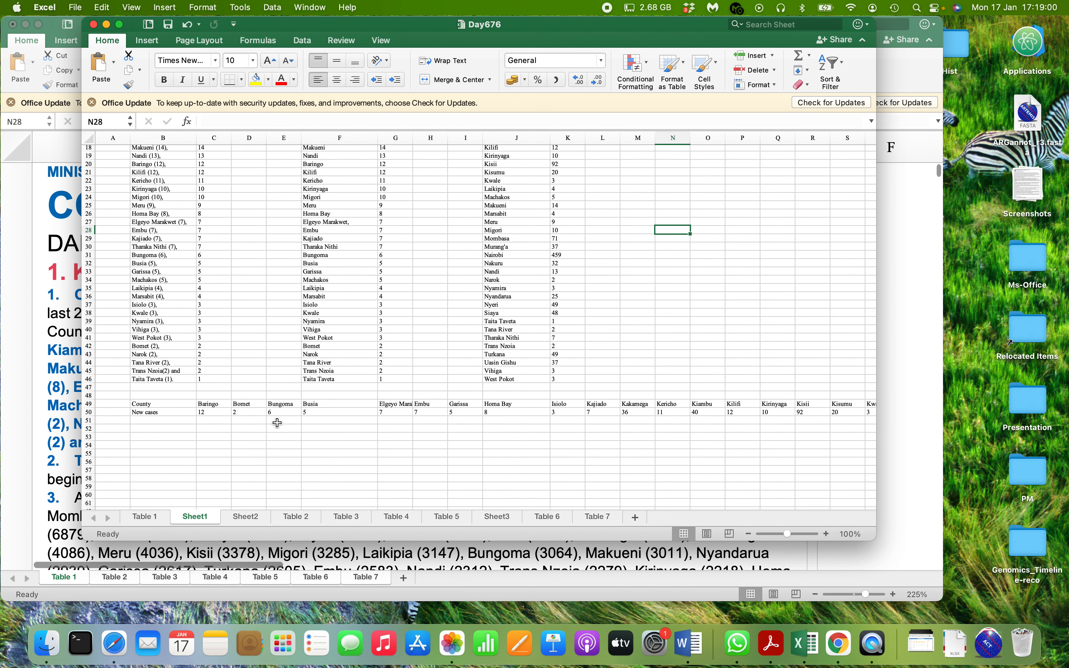
scroll(277, 423, up, 5)
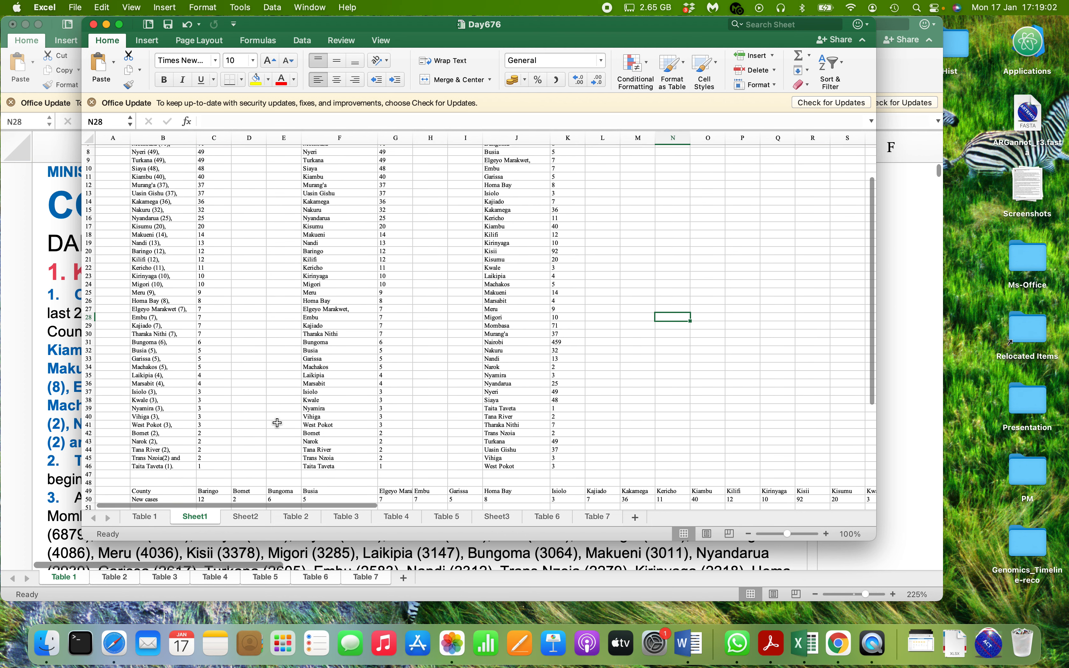
scroll(278, 423, down, 3)
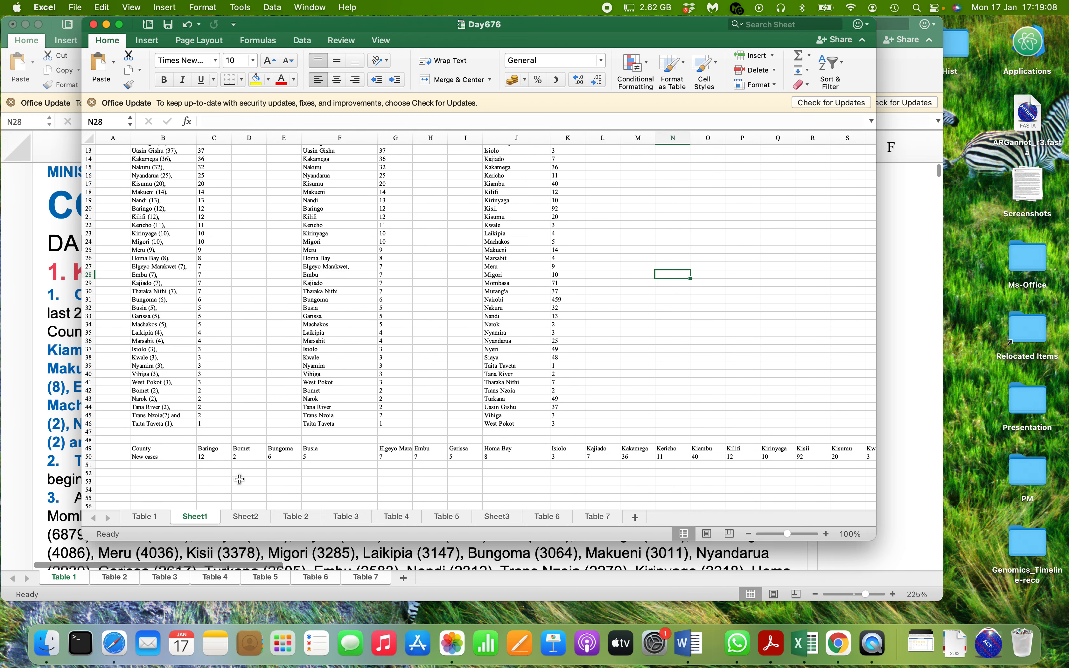
scroll(253, 464, up, 2)
scroll(252, 460, up, 3)
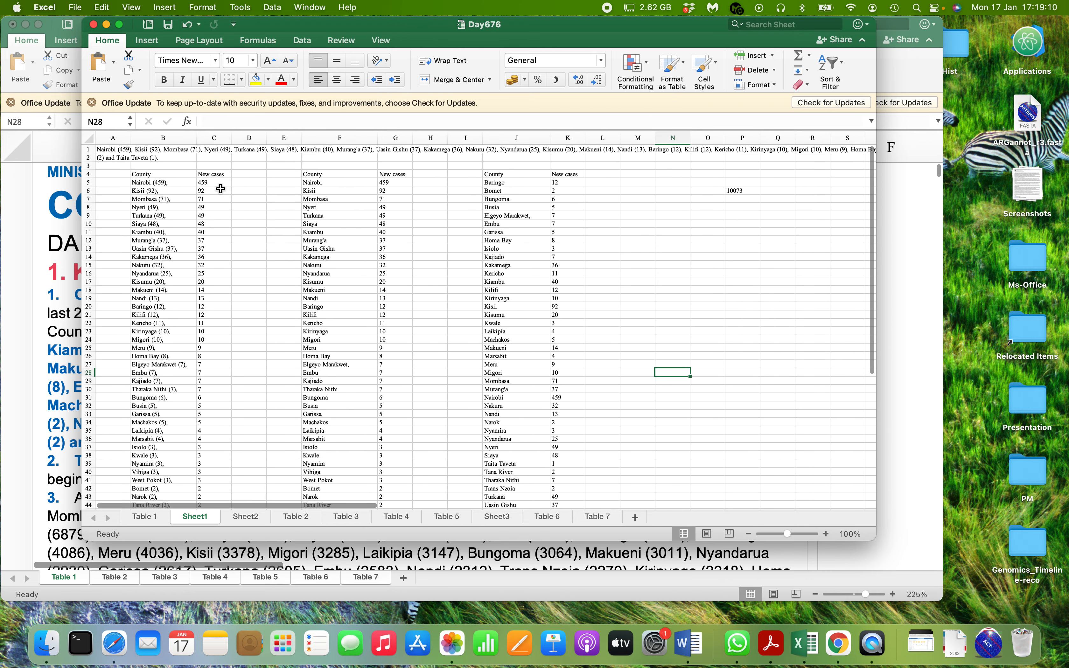
Step: Examine the cumulative cases by county on Sheet2, from the source text to the transposed County and Cases rows
click(245, 518)
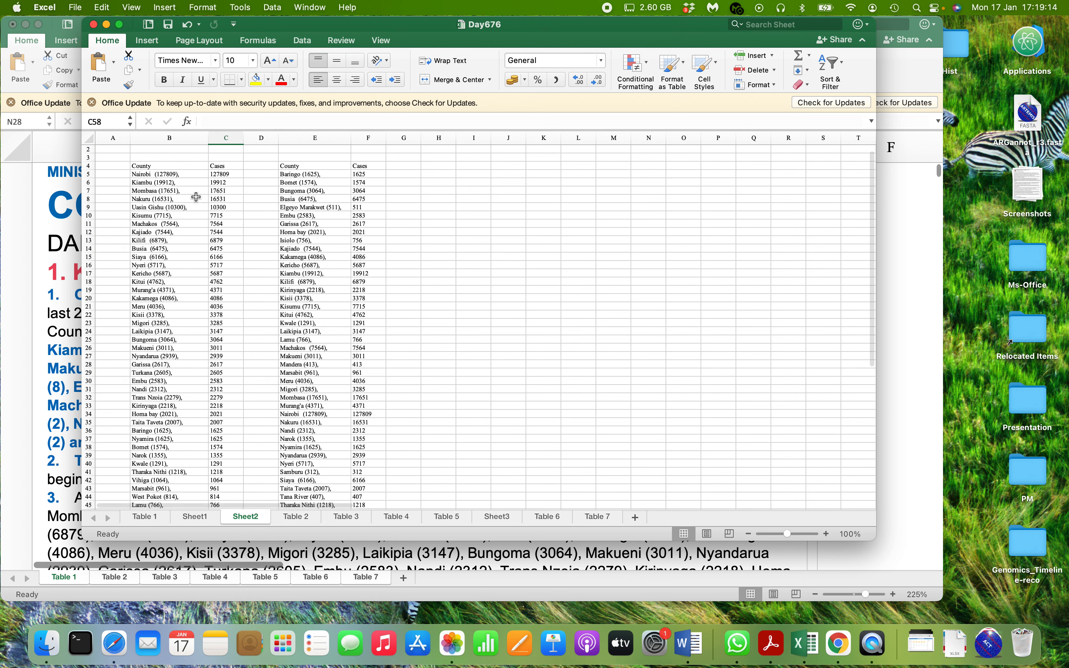
scroll(281, 218, up, 1)
scroll(281, 218, down, 4)
scroll(281, 217, up, 4)
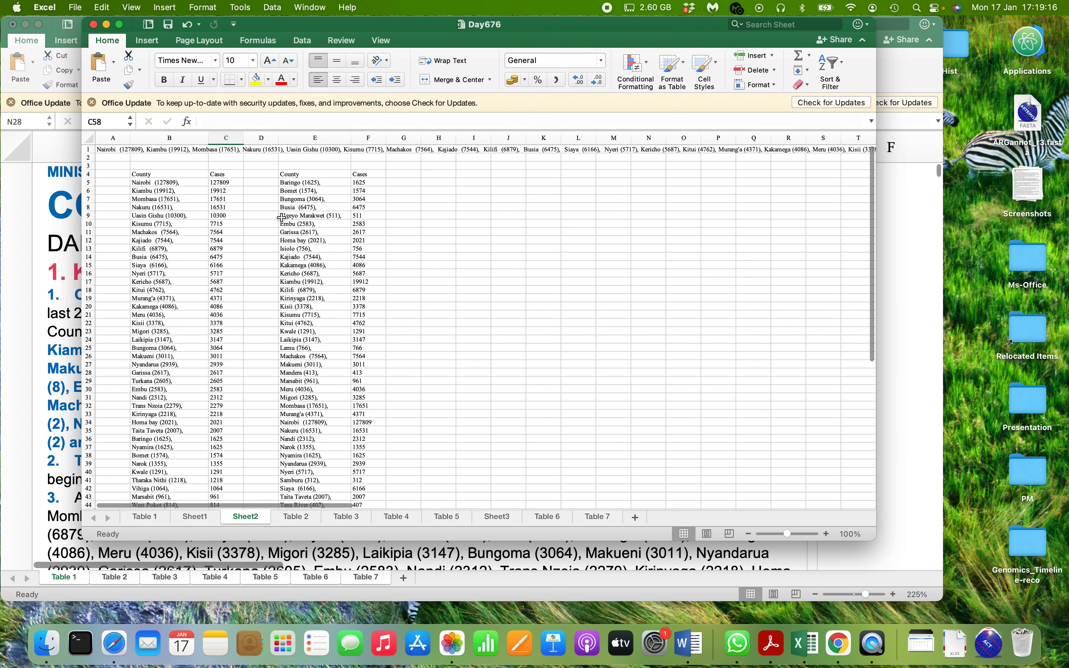
scroll(281, 217, right, 1)
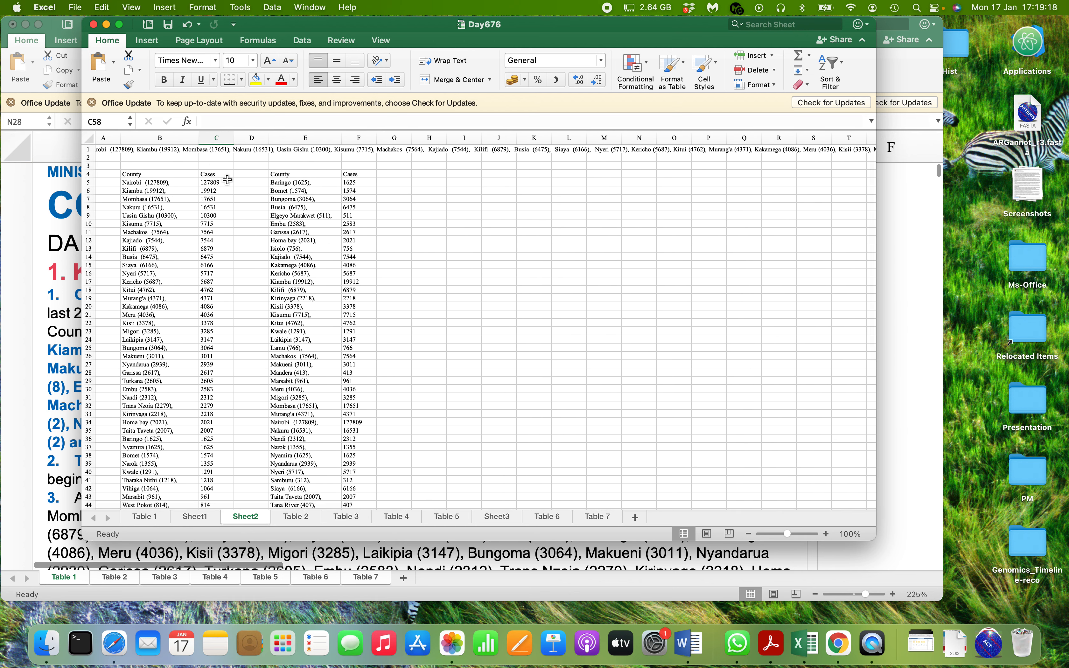
scroll(251, 258, down, 8)
scroll(259, 376, up, 2)
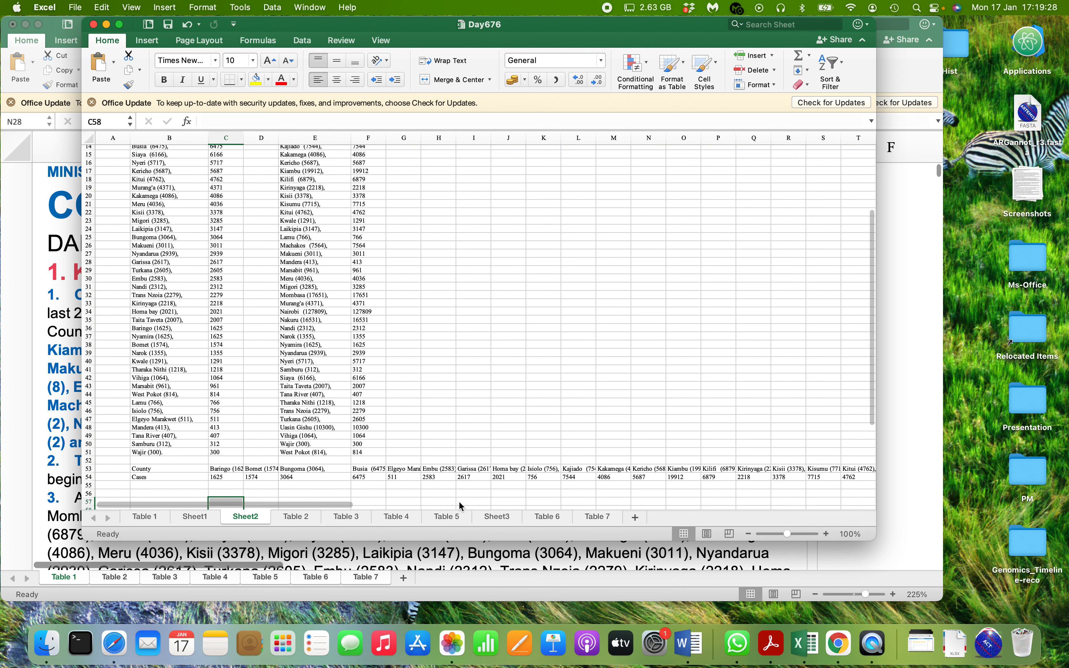
Step: Review the second-dose vaccination tables on Sheet3 alongside the new cases on Sheet1 and cumulative cases on Sheet2
click(499, 517)
scroll(366, 364, up, 10)
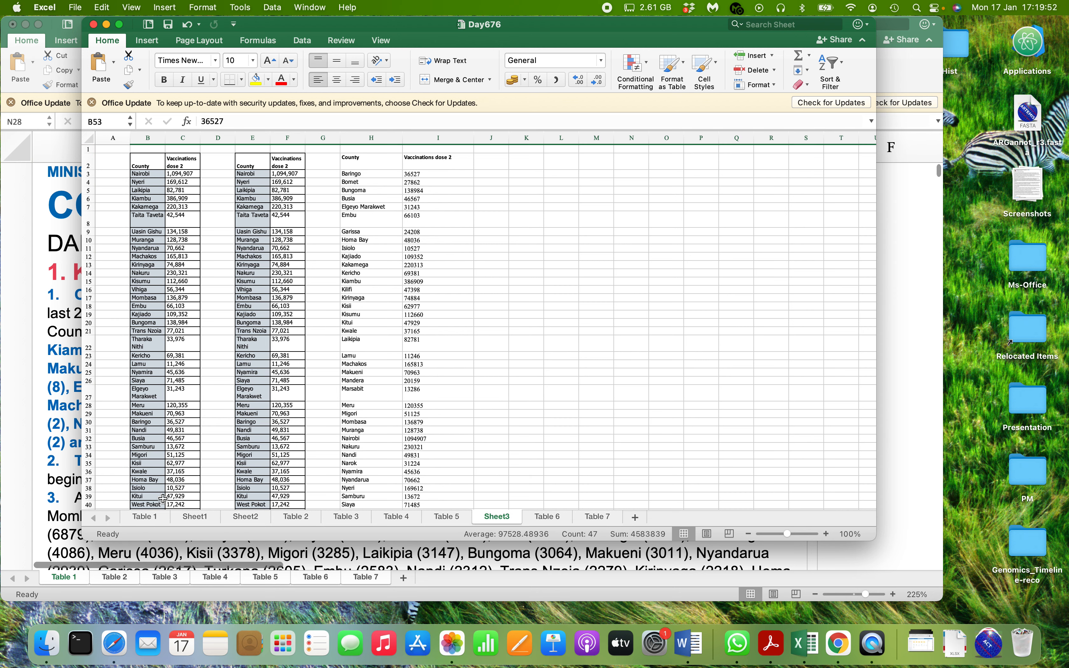
click(192, 516)
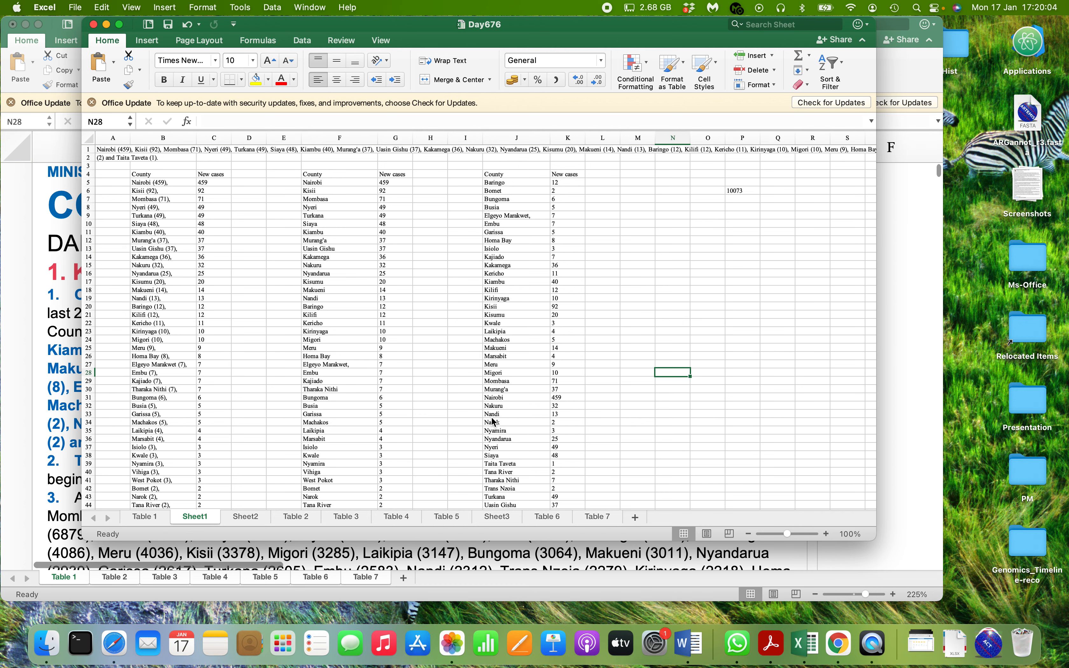
scroll(495, 422, down, 5)
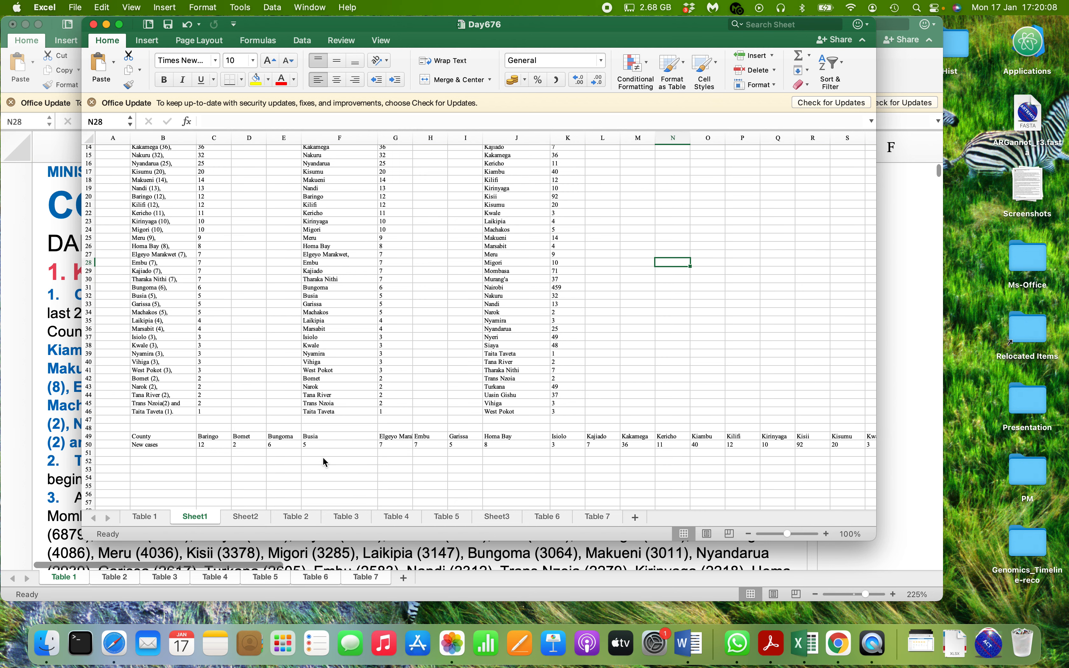
scroll(322, 457, up, 4)
scroll(355, 458, up, 1)
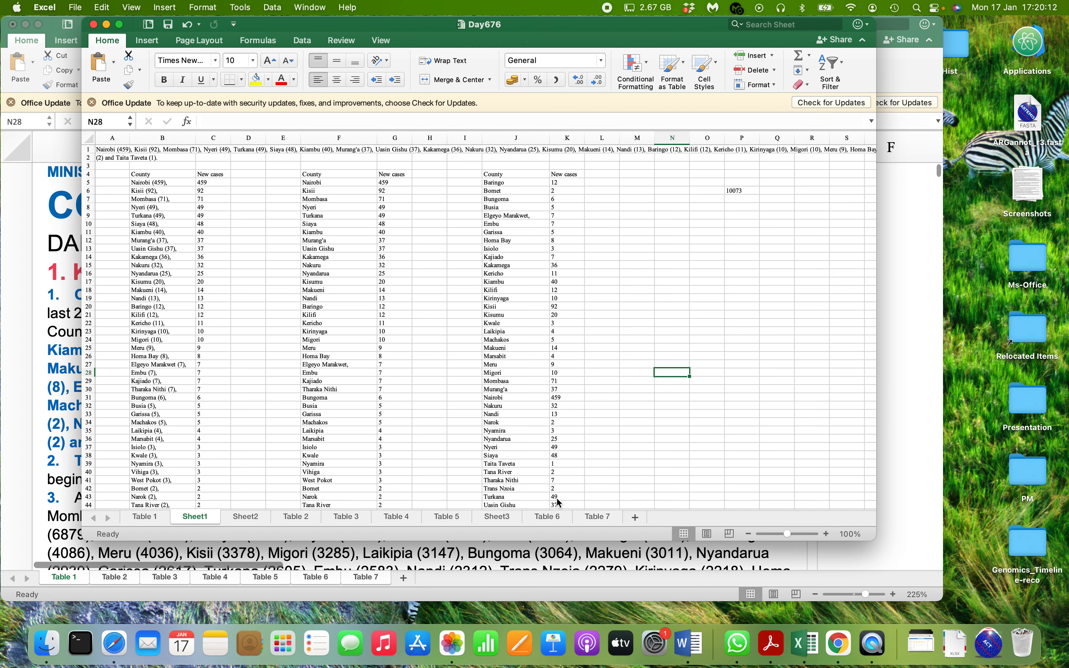
click(245, 517)
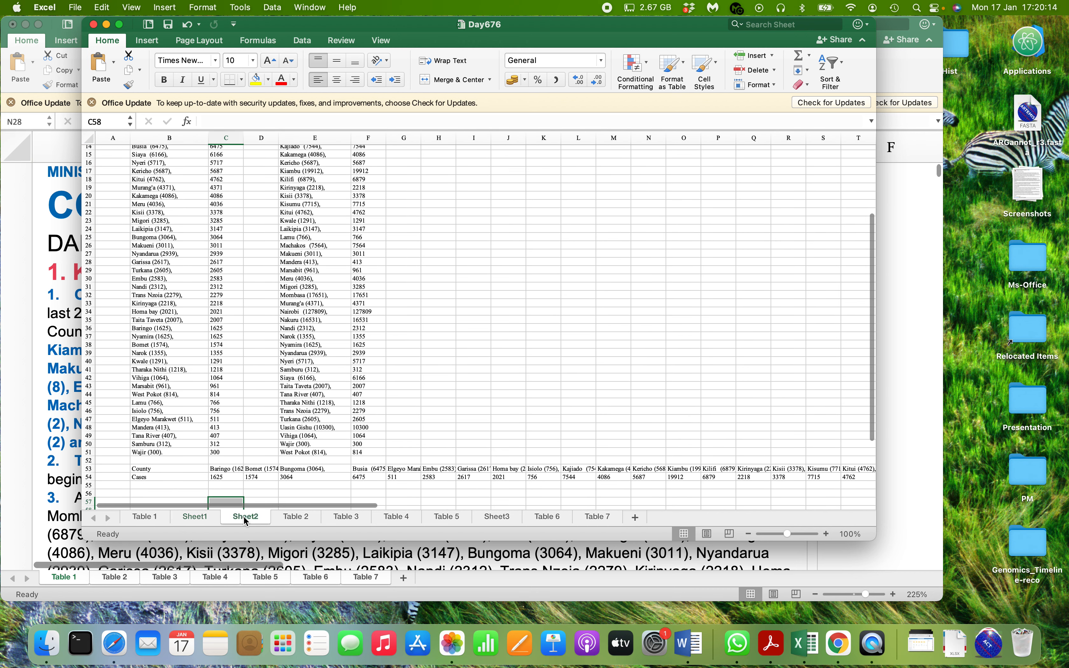
click(498, 518)
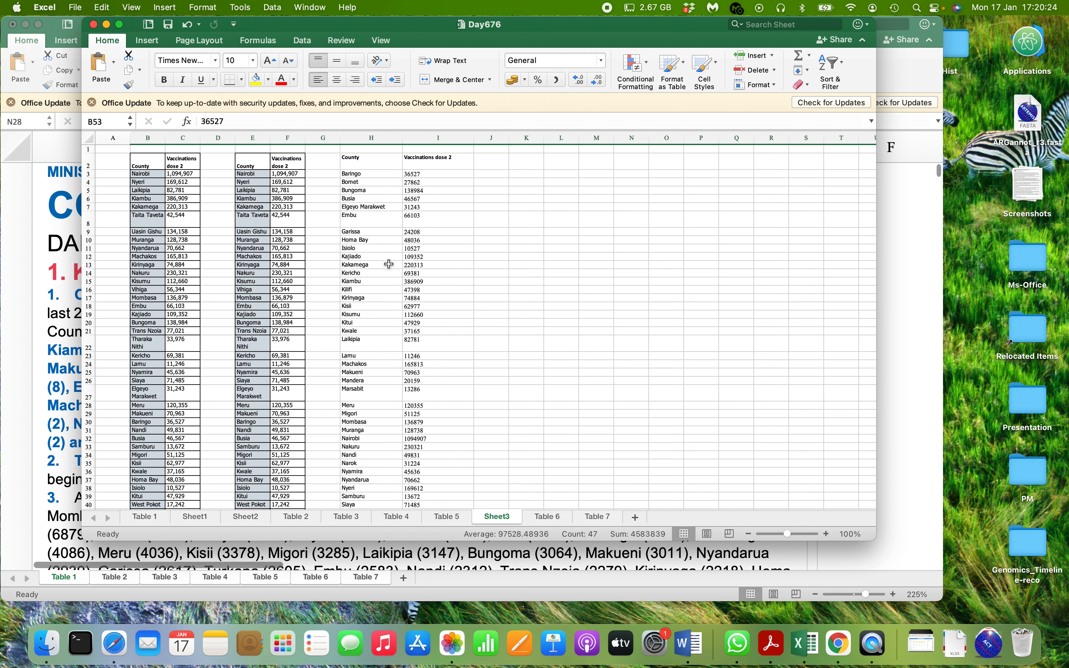
Step: Open DATASET.xlsx from the Documents folder, bring it in front of Day676 and enlarge its window
click(922, 644)
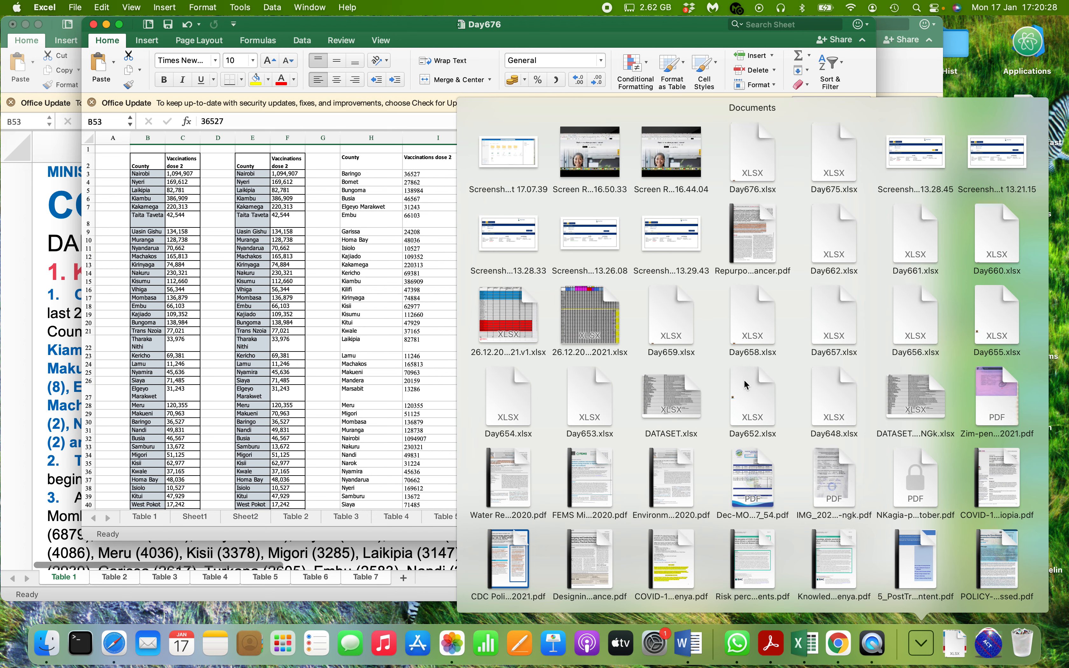
click(678, 400)
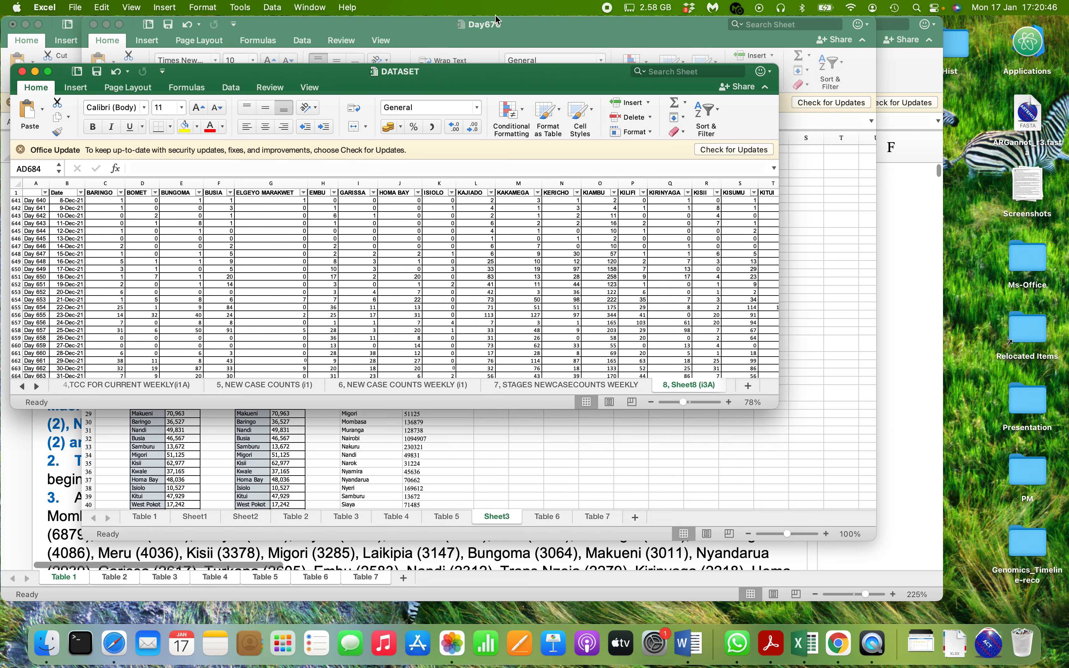
click(519, 35)
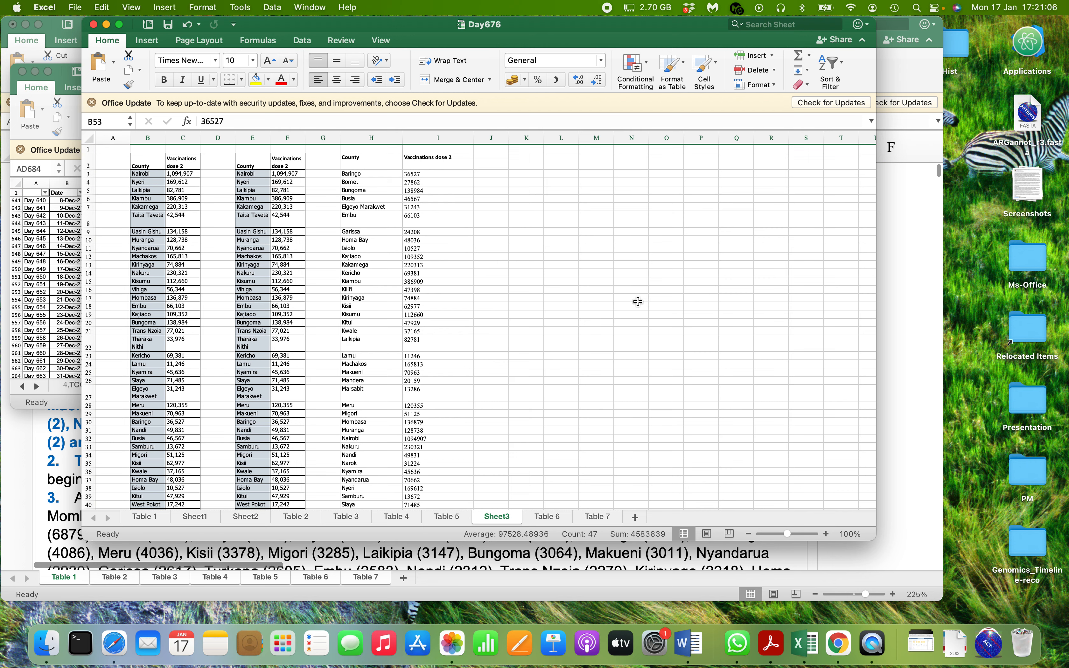
click(35, 263)
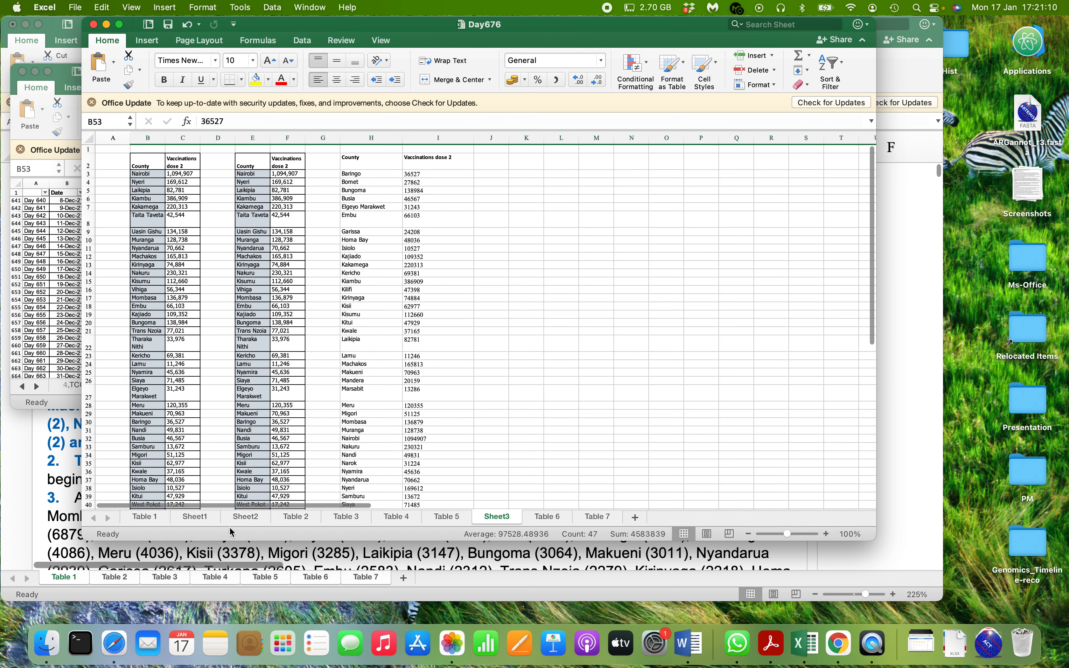
click(44, 319)
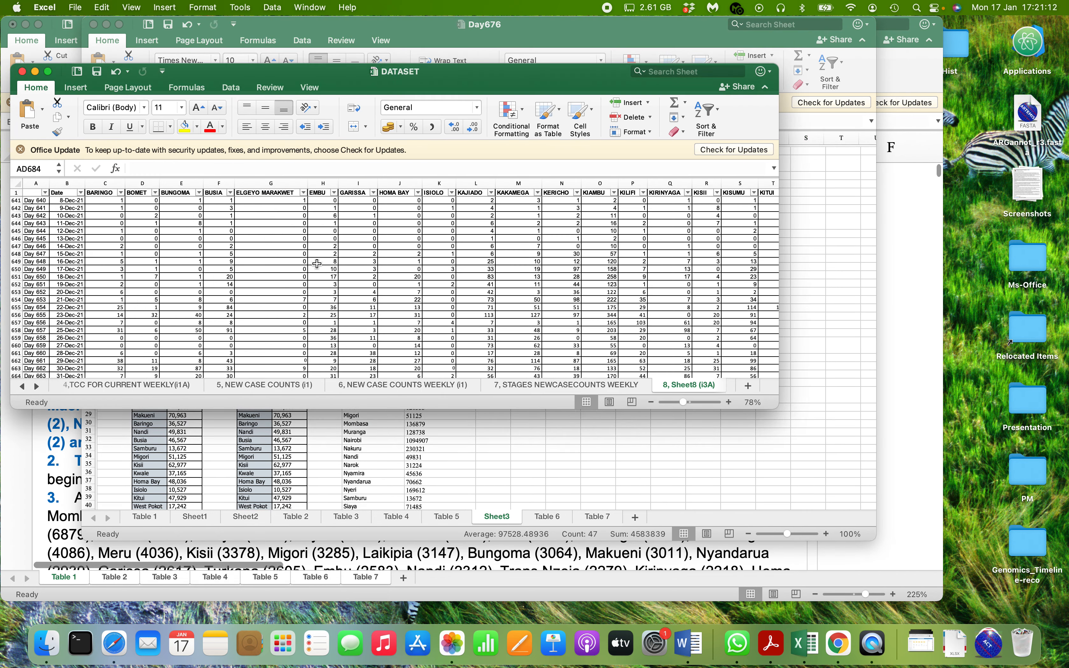
drag(777, 408, 1059, 532)
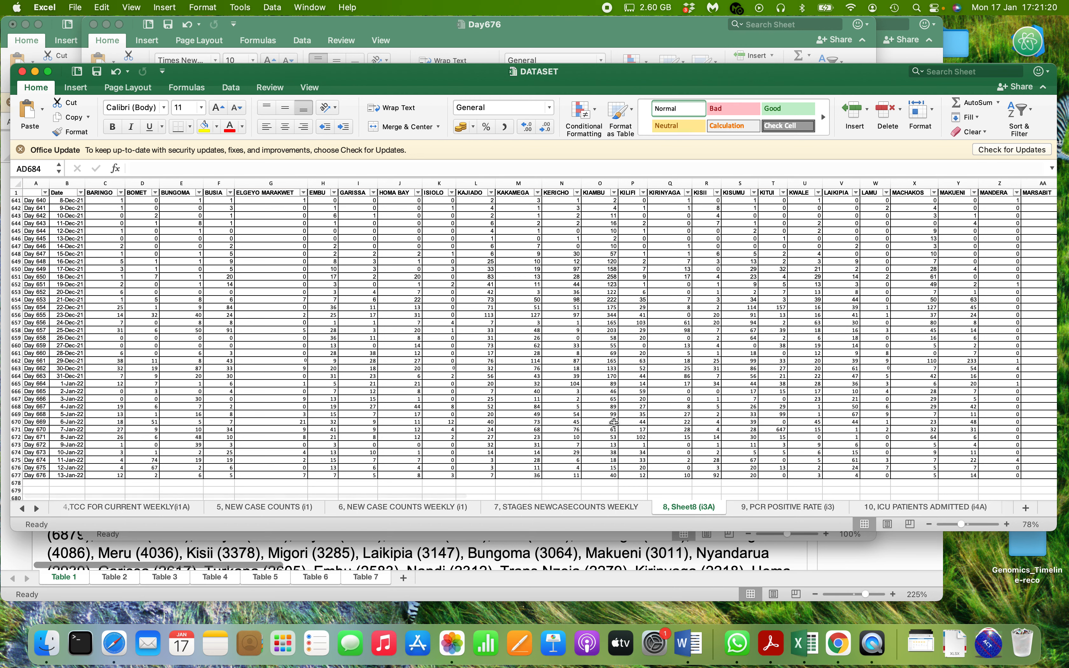
Step: Examine the daily county counts on the "8, Sheet8 (i3A)" sheet, down to the Day 676 row and across the counties
scroll(619, 407, down, 2)
scroll(620, 407, down, 2)
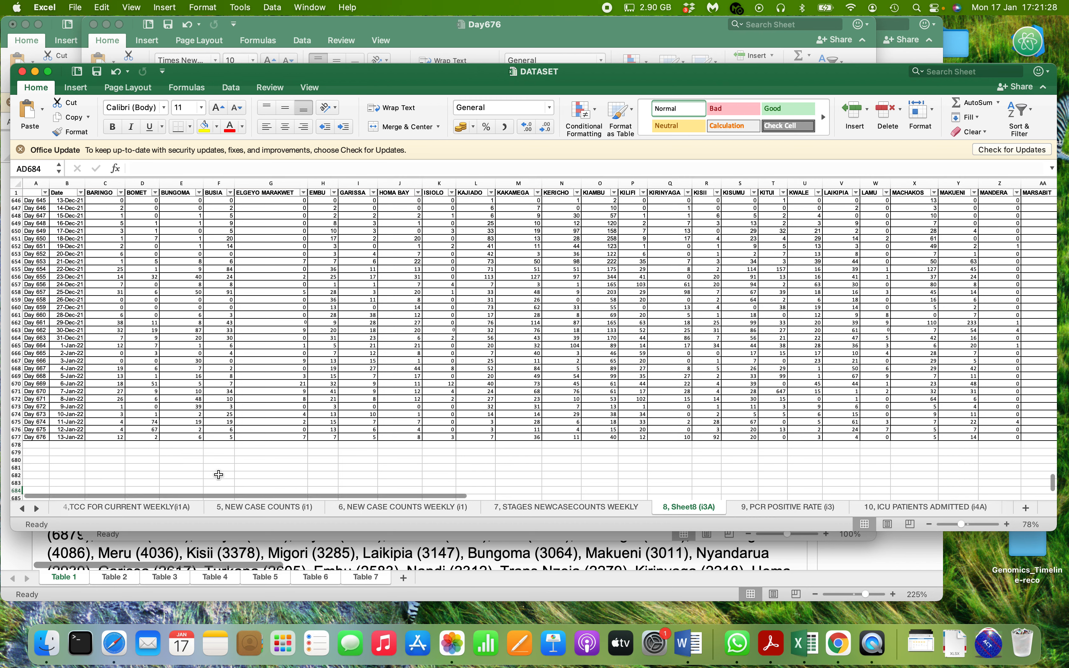
scroll(329, 461, right, 5)
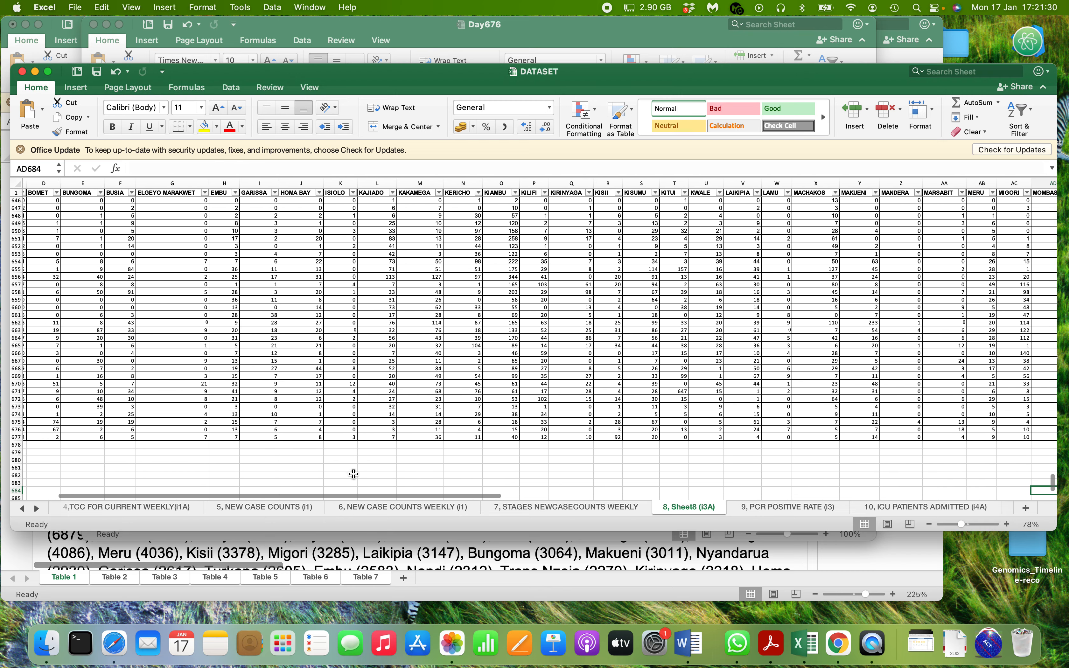
Step: Find the "21, 2ND DOSE (i7A)" sheet in DATASET and select its 13/01/2022 date cell
click(40, 508)
click(40, 508)
click(40, 508)
click(40, 508)
click(40, 508)
click(40, 507)
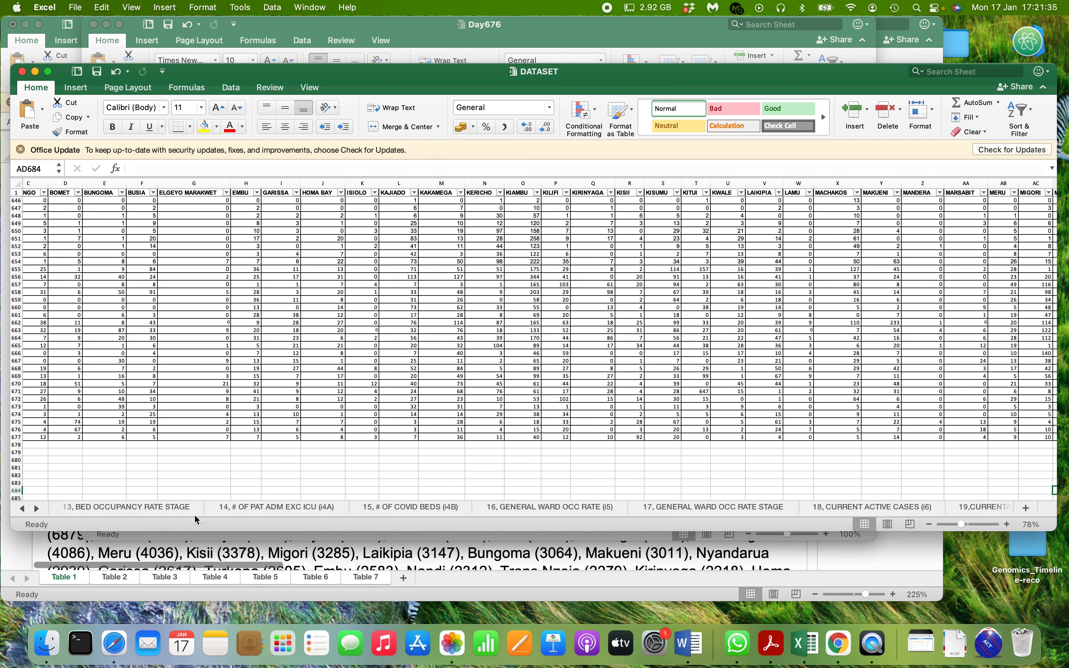
click(37, 508)
click(38, 509)
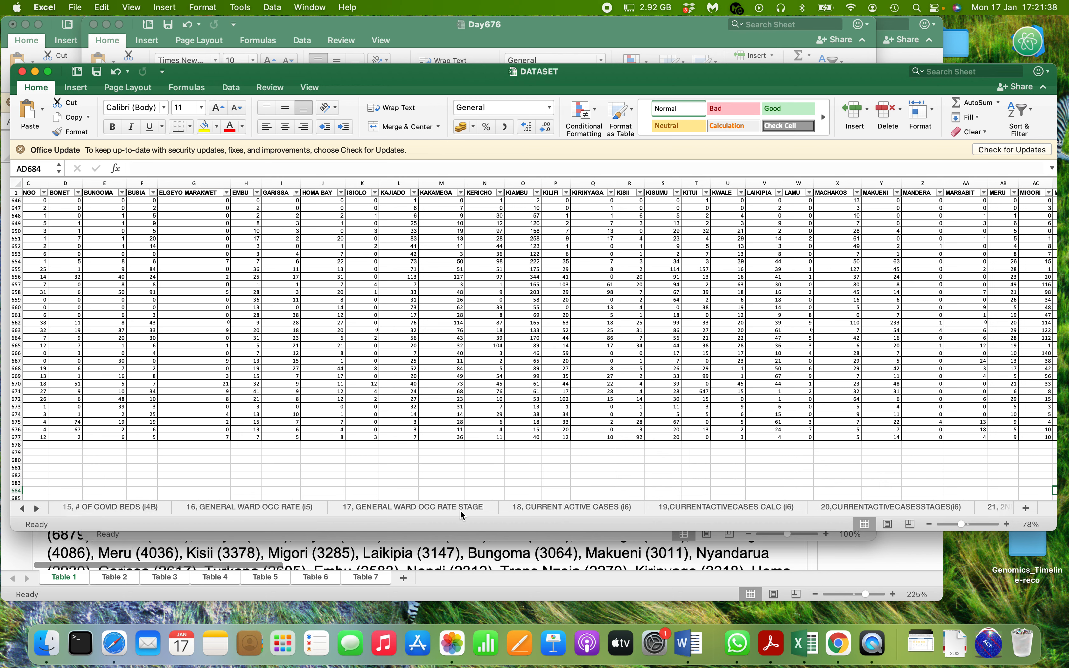
click(37, 509)
click(37, 508)
click(38, 509)
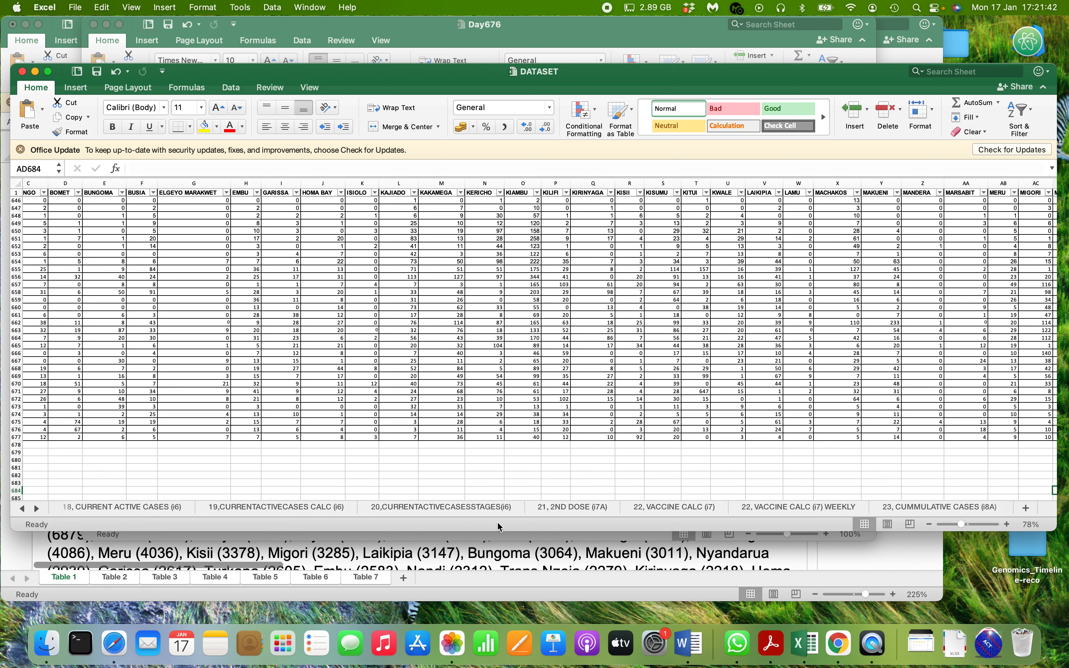
click(565, 506)
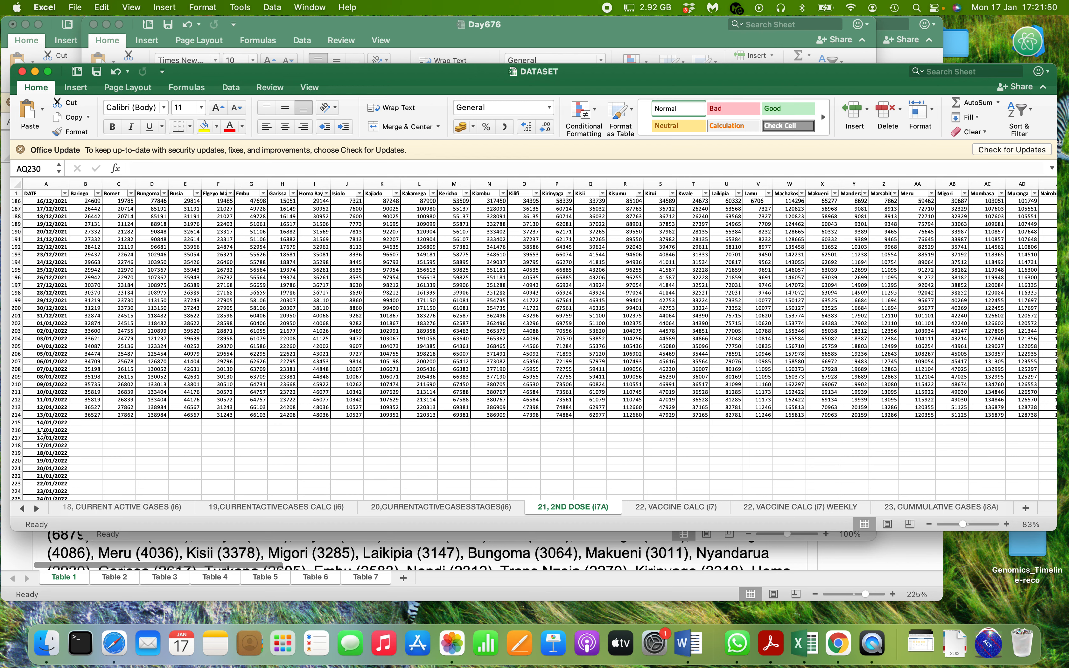
click(49, 415)
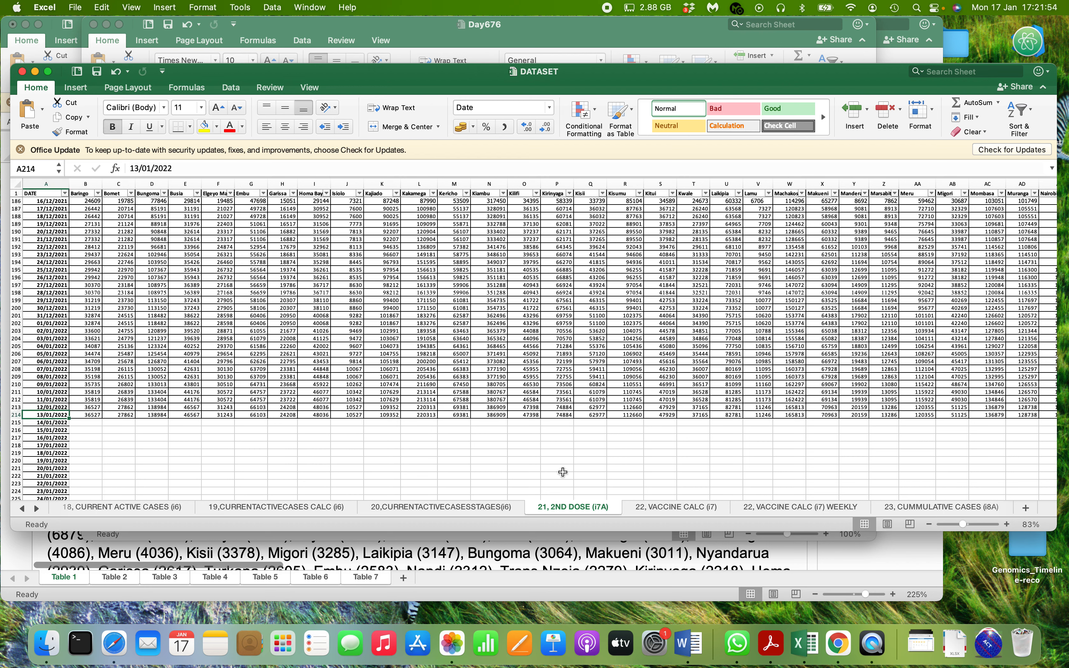
Step: Check the 13/01/2022 row on the "23, CUMMULATIVE CASES (i8A)" sheet across all counties to the National column
click(924, 506)
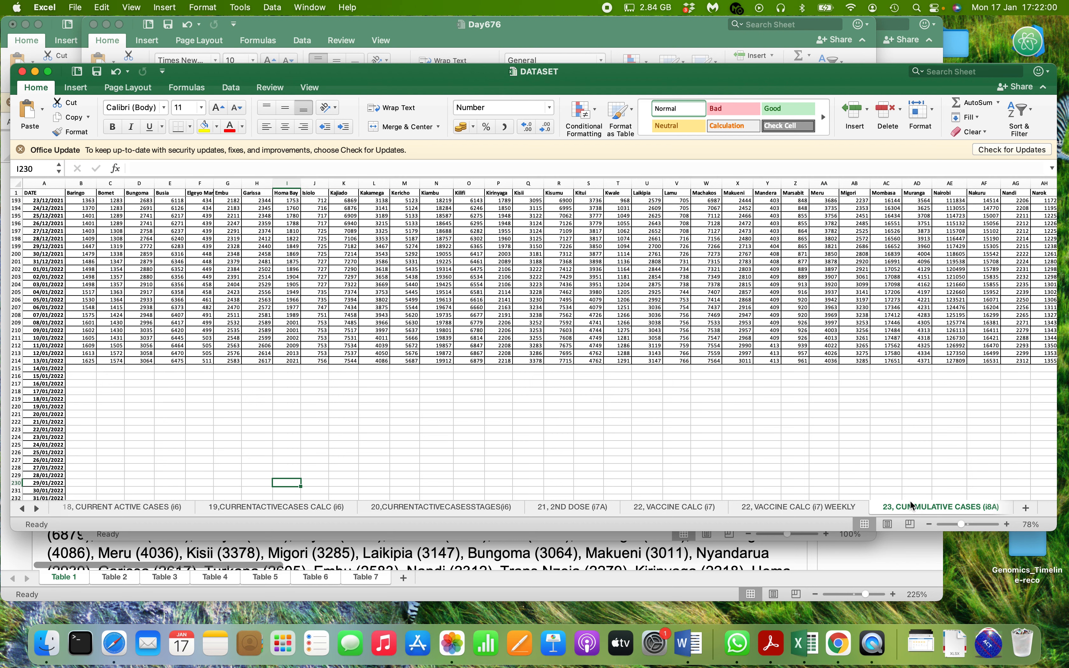
click(57, 361)
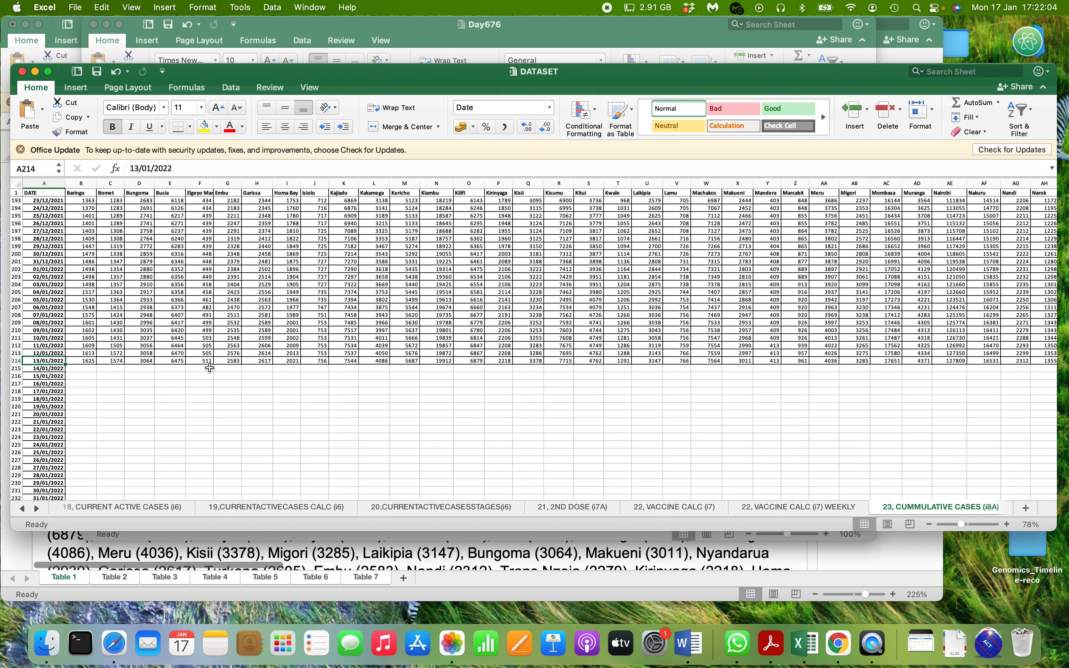
scroll(338, 373, right, 5)
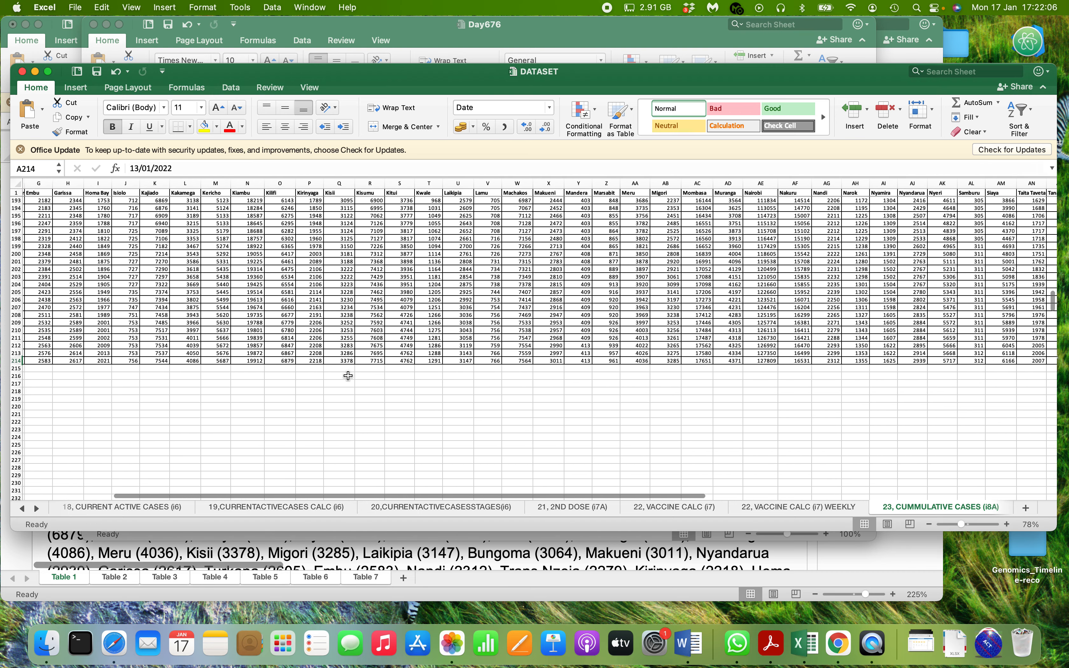
scroll(348, 375, right, 10)
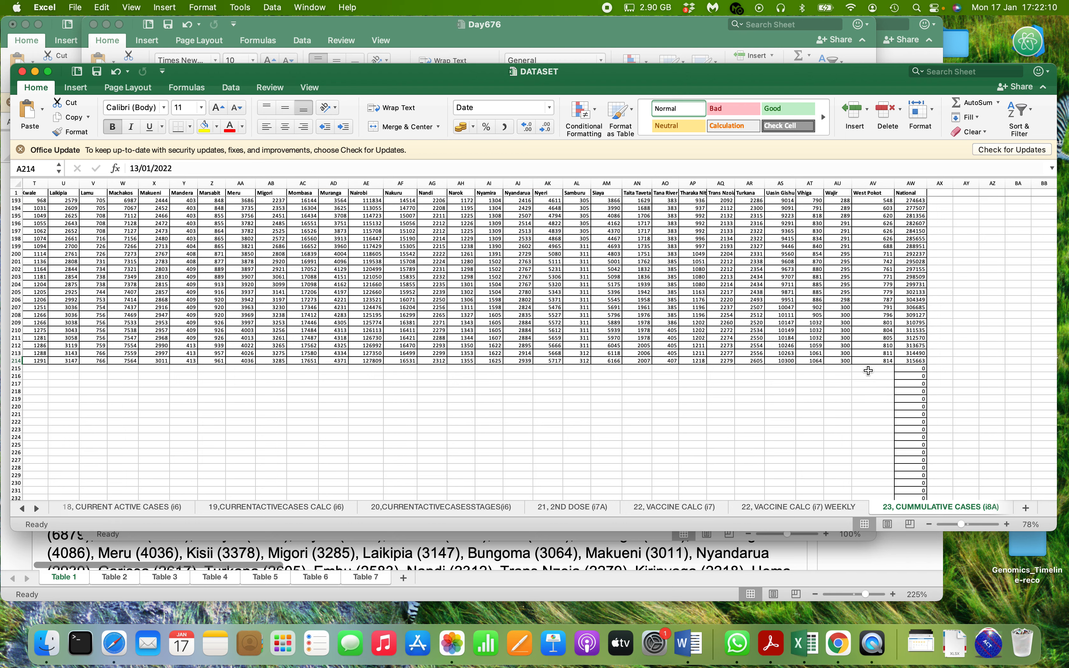
scroll(804, 375, left, 15)
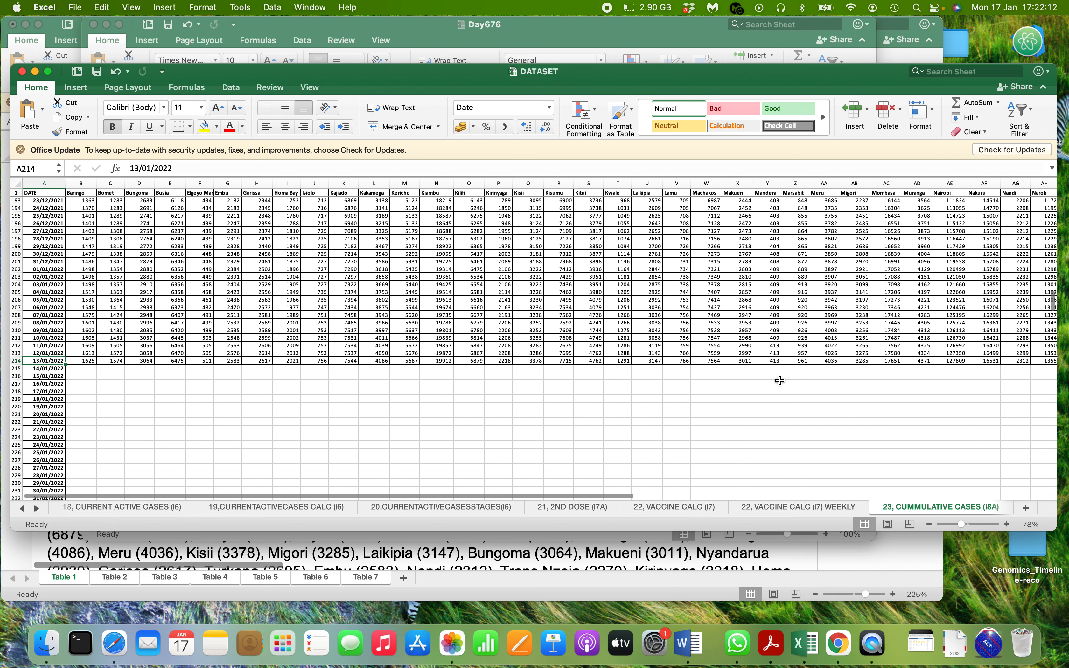
Step: Open DATASET's "21, 2ND DOSE (i7A)" sheet and compare it with the alphabetical county column H on Sheet3 of Day676
click(571, 507)
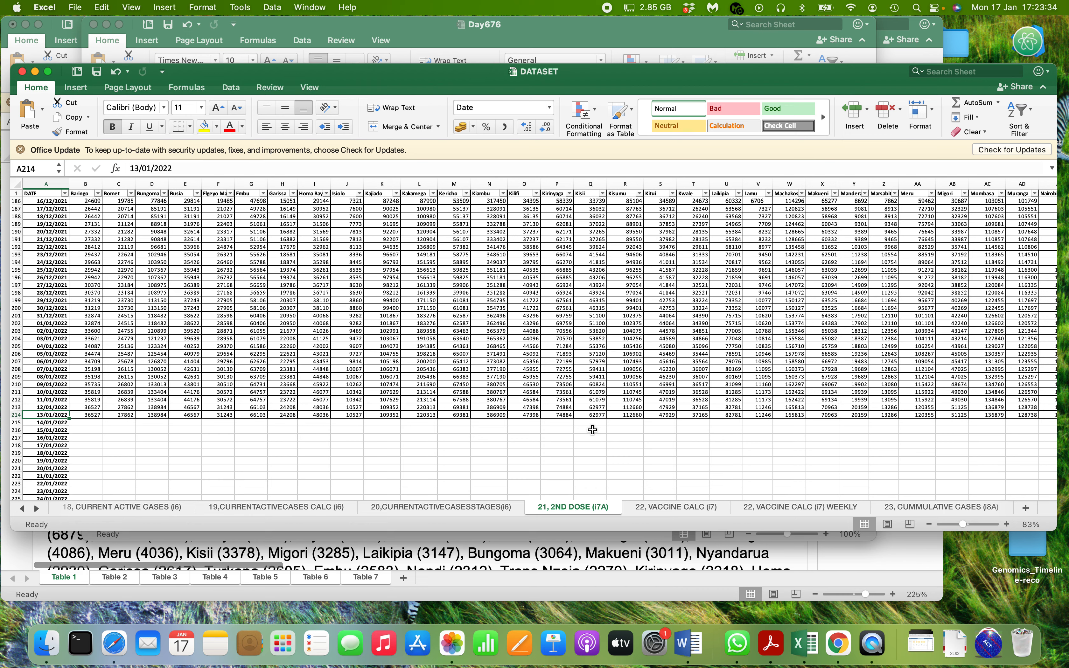
click(550, 34)
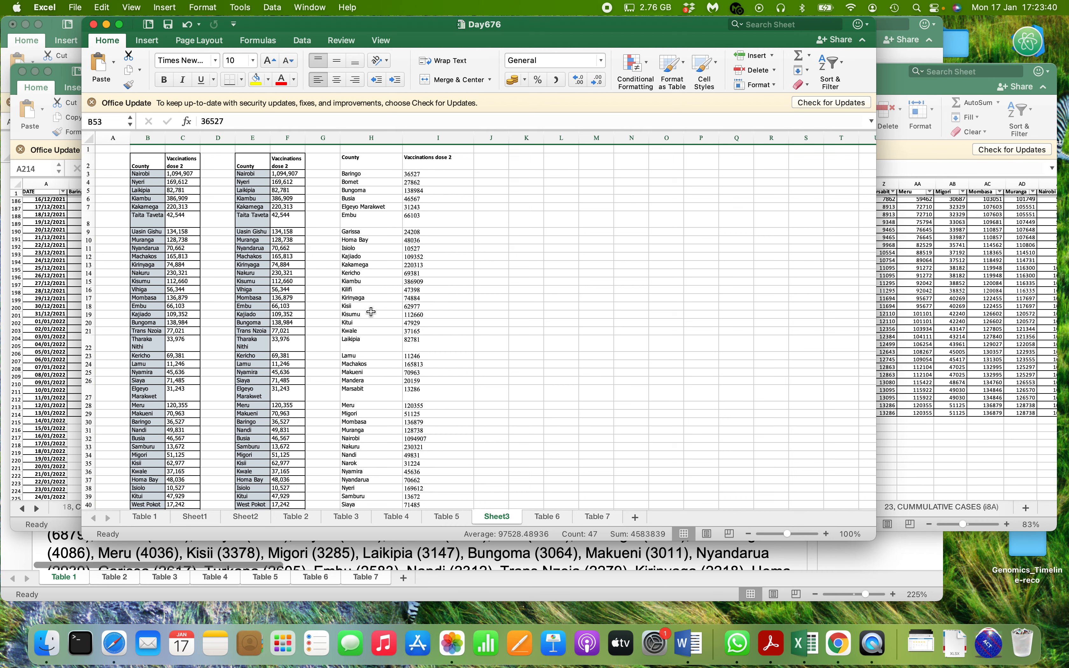
click(370, 157)
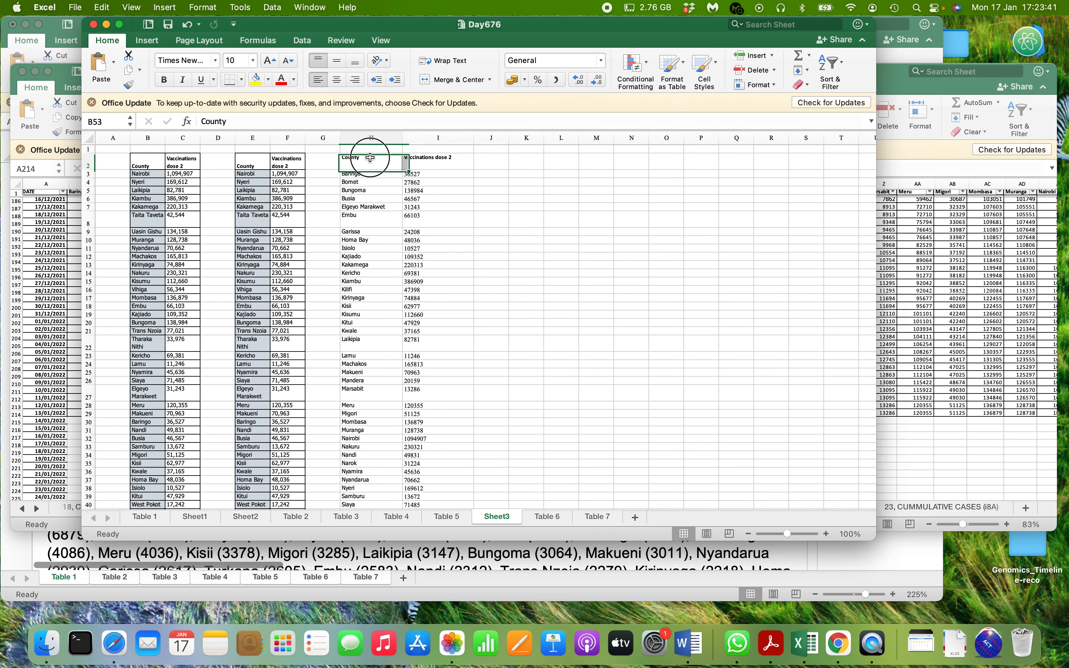
click(371, 138)
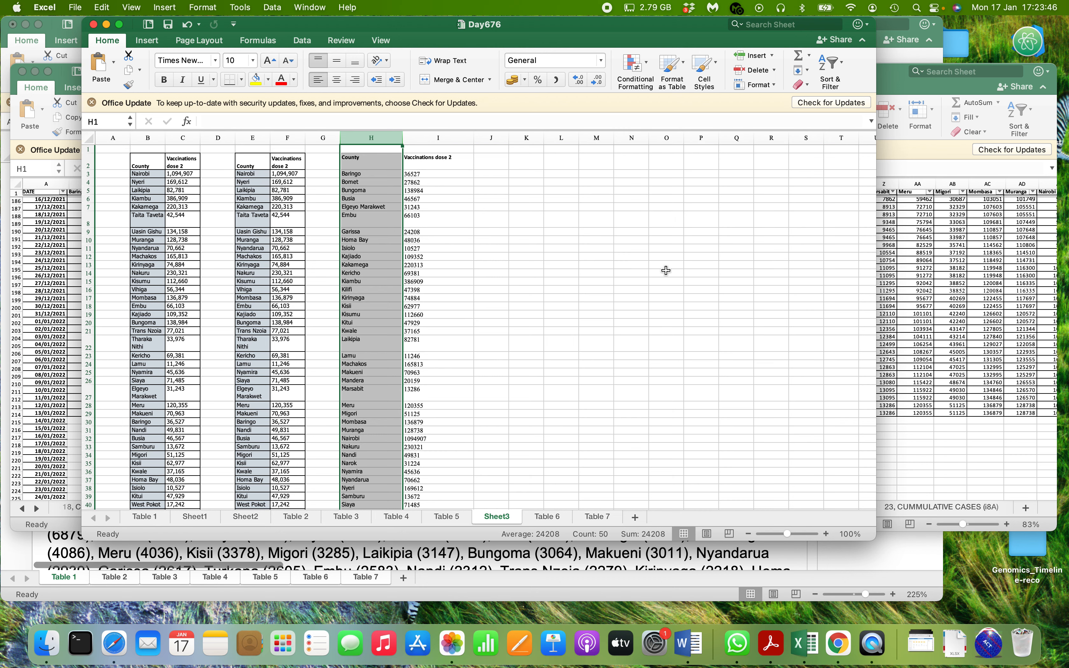
click(570, 281)
Step: Check the transposed county and second-dose values in rows 52 and 53 of Sheet3, and return to the DATASET workbook
scroll(583, 281, down, 6)
scroll(592, 281, down, 1)
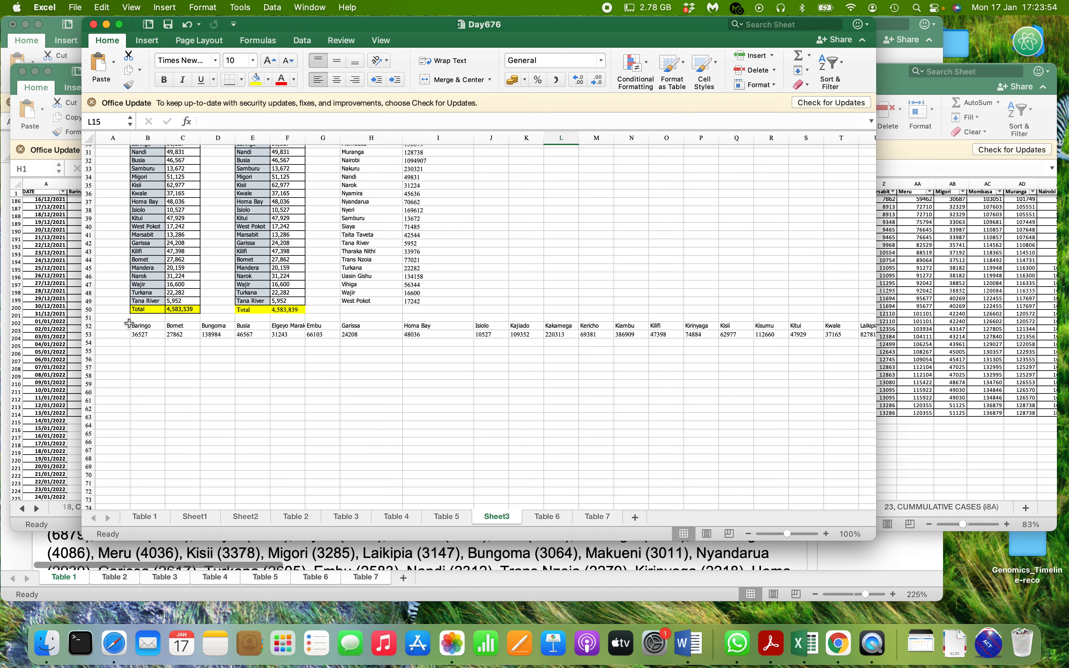
drag(137, 326, 228, 335)
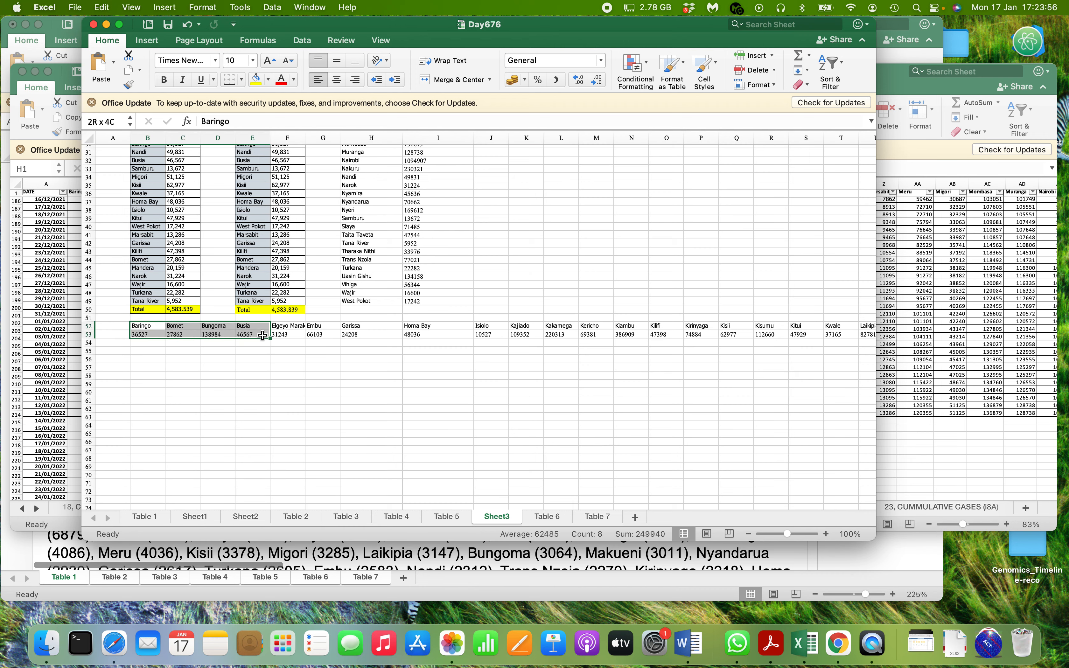
click(942, 381)
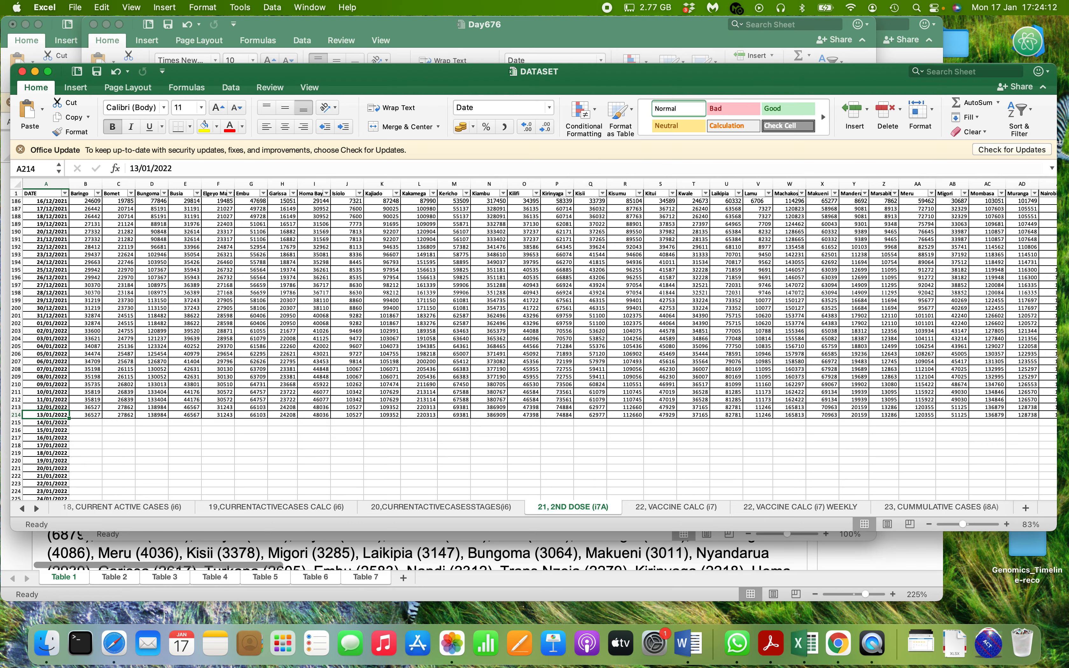
key(ctrl+Up)
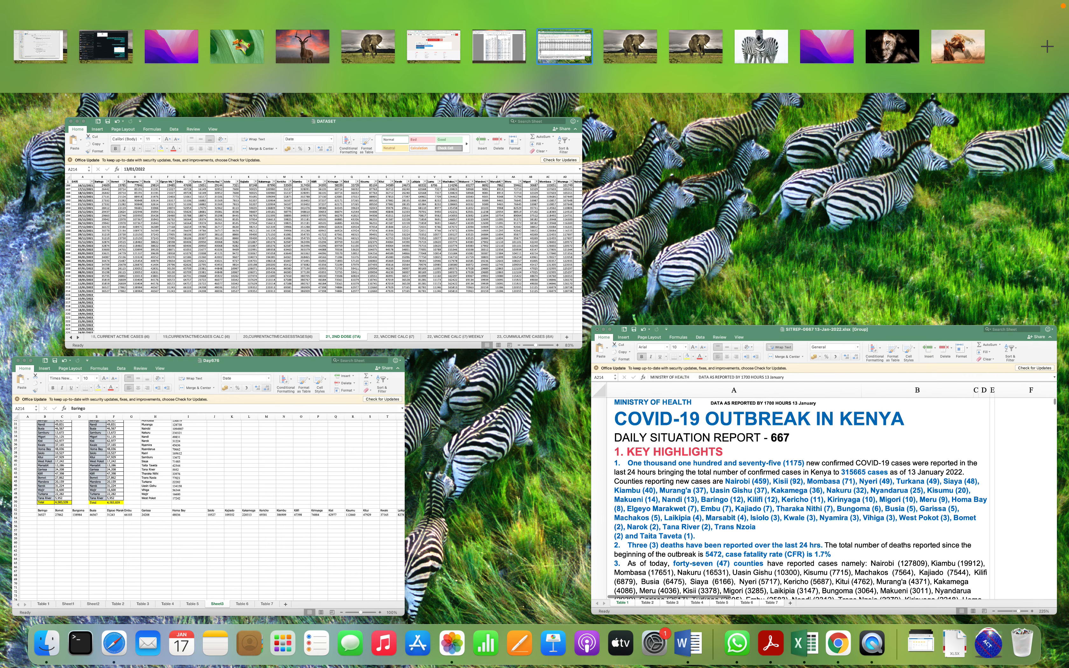
key(ctrl+Up)
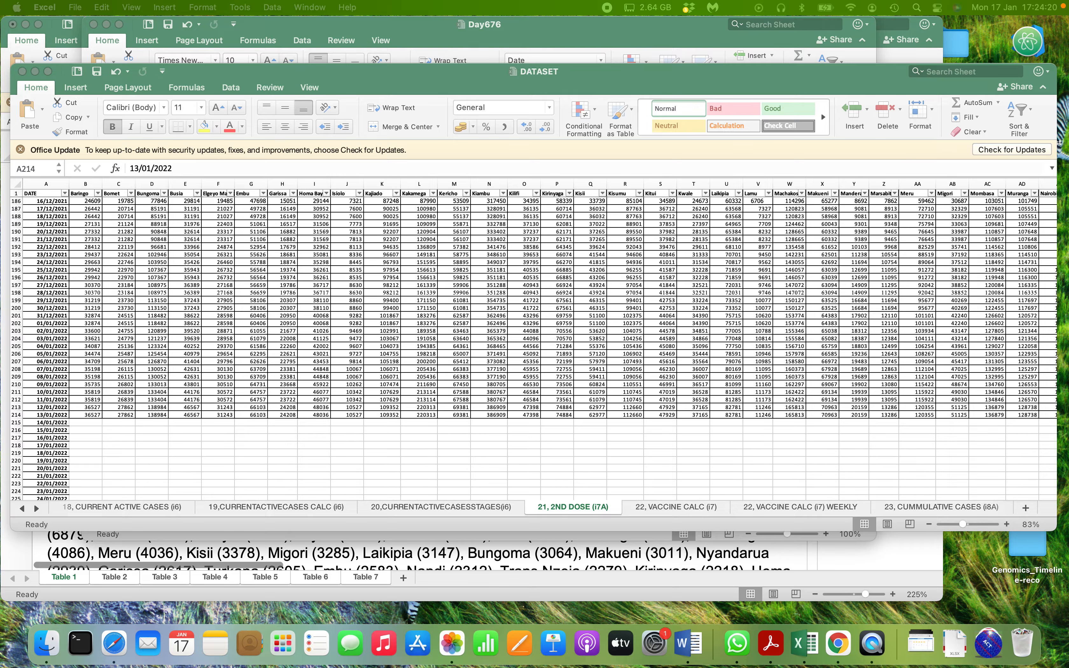
key(ctrl+Up)
key(ctrl+Up)
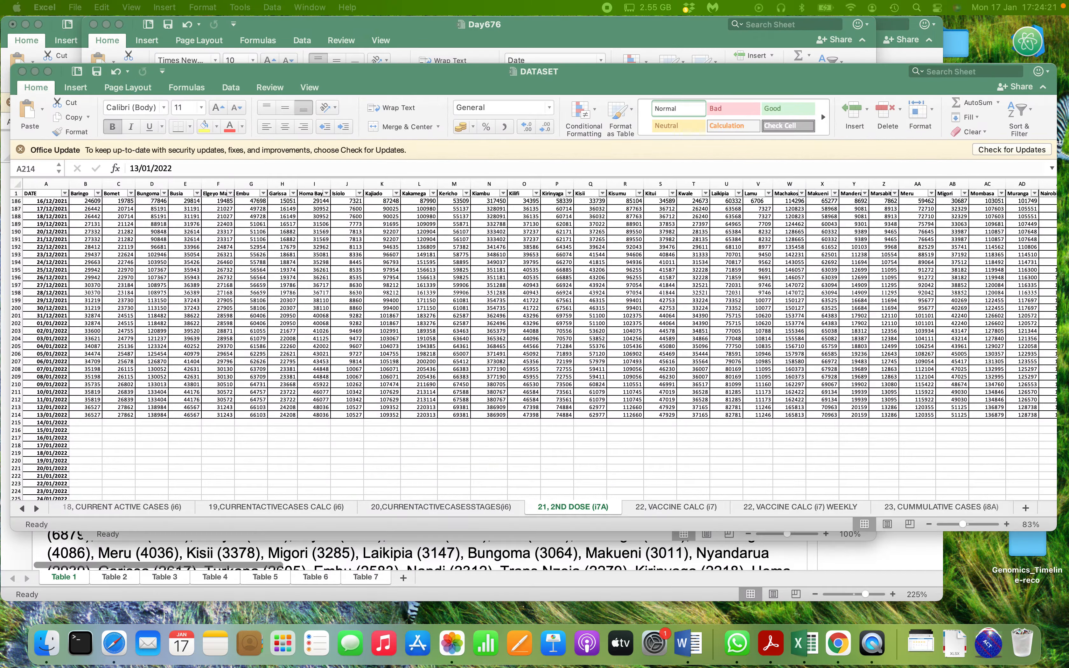